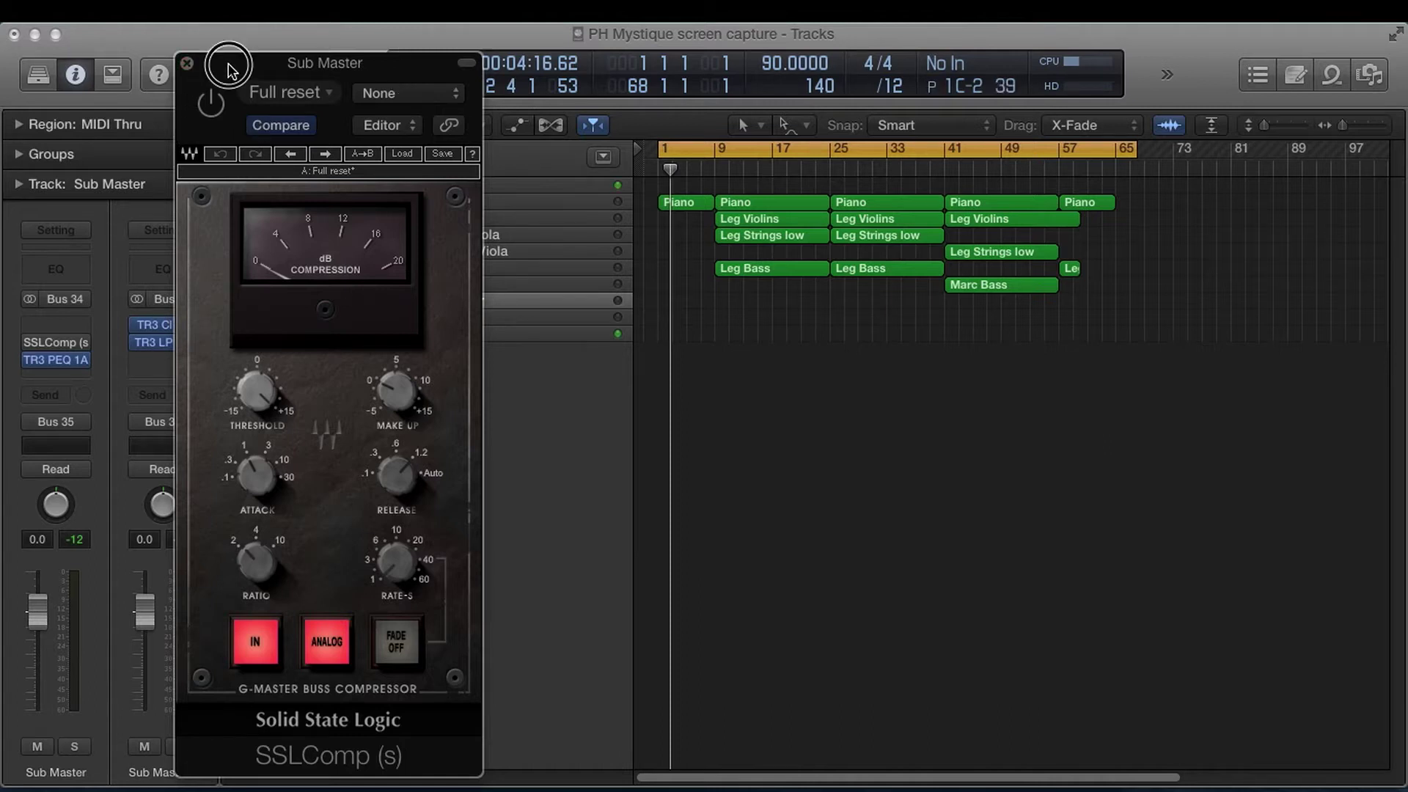
Play the song with cleared peak readouts and watch the Sub Master peak around -9 dB before compression
{"action": "left_click_drag", "start_coordinate": [224, 66], "coordinate": [376, 77]}
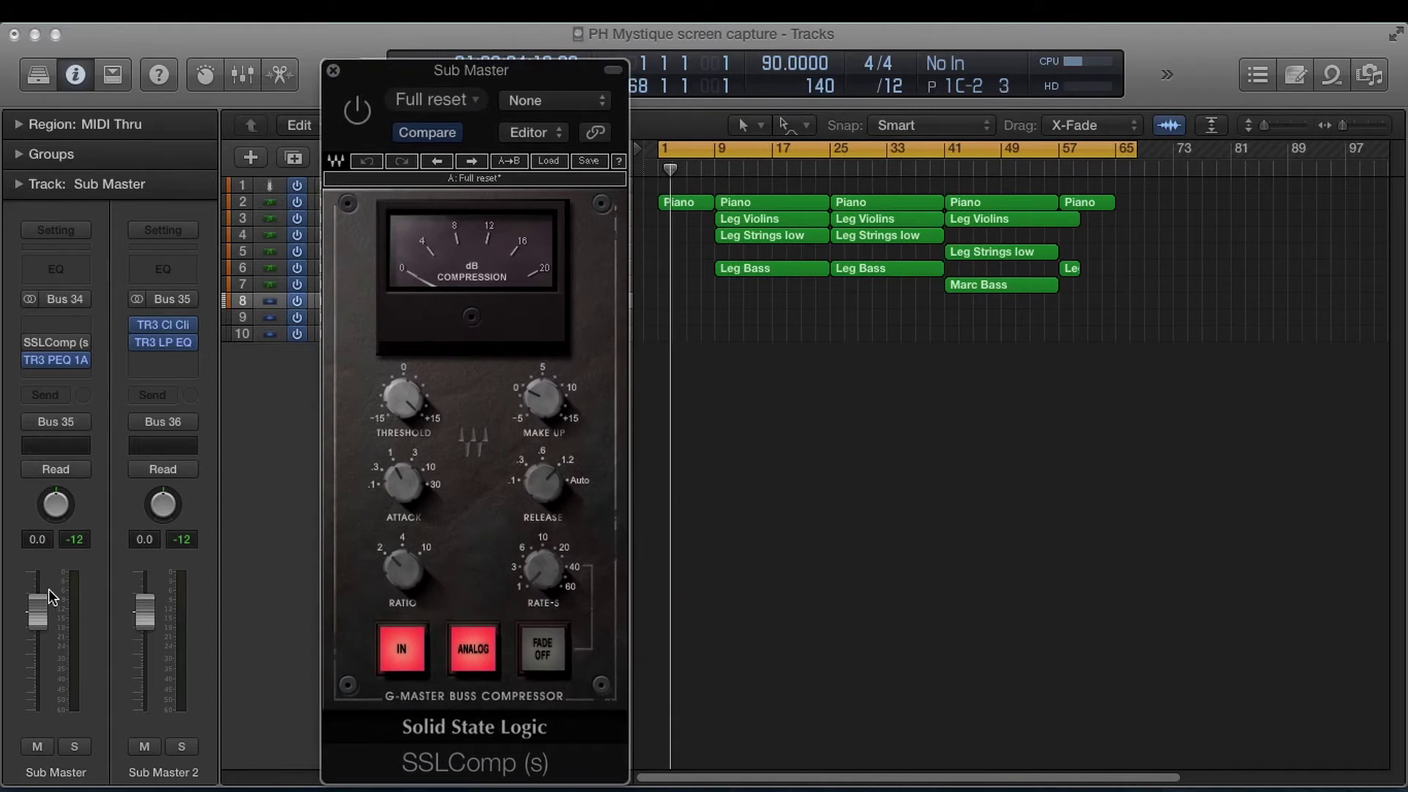
{"action": "left_click", "coordinate": [75, 539]}
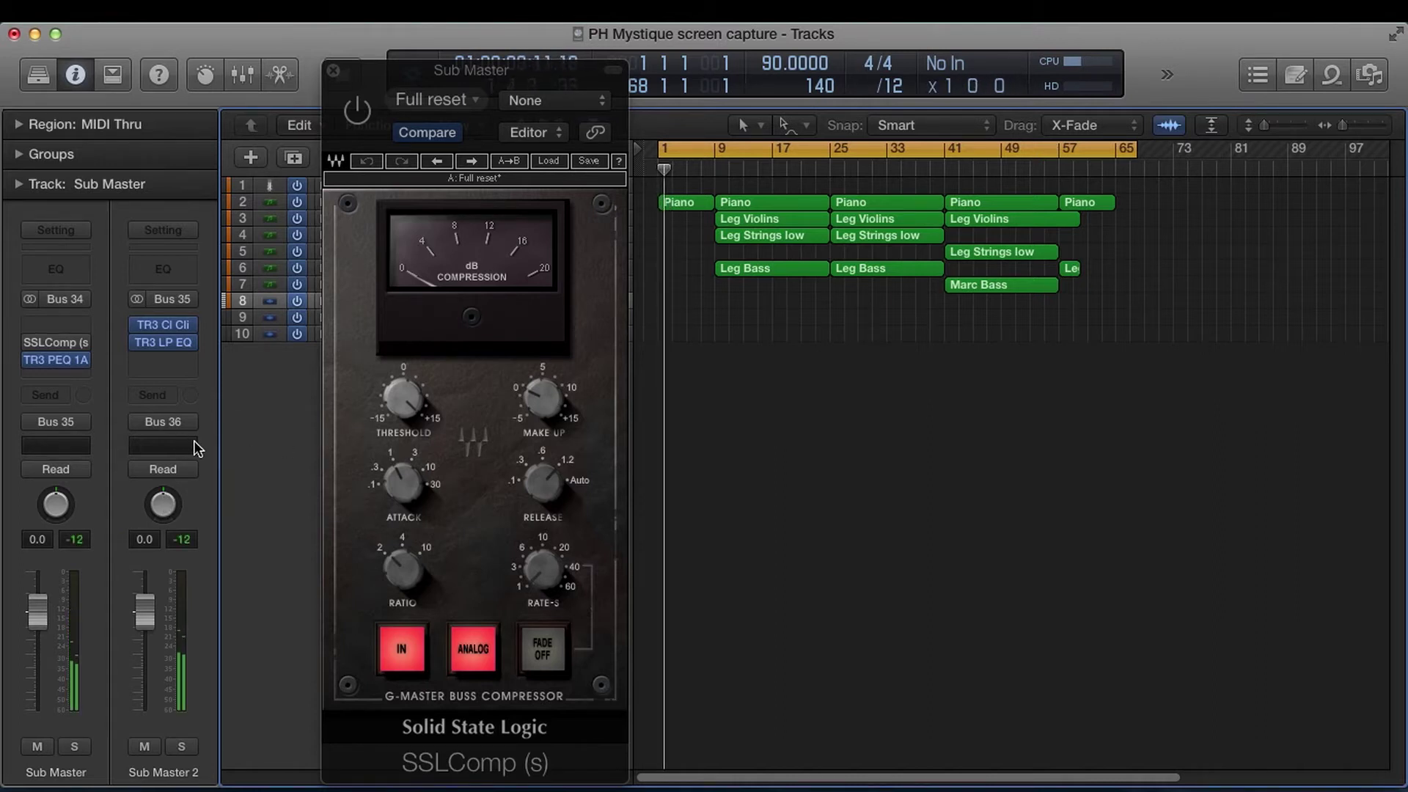
{"action": "left_click", "coordinate": [75, 543]}
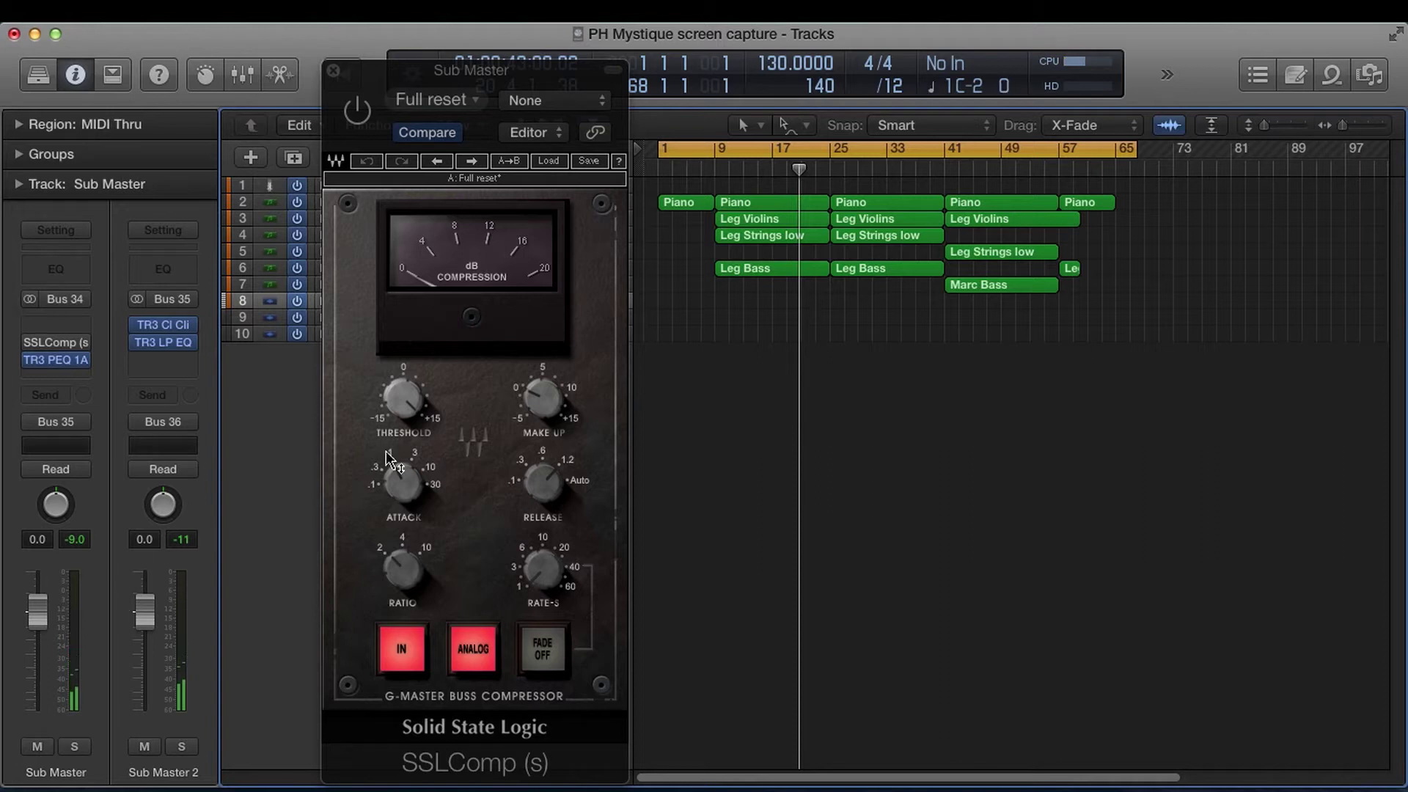
{"action": "left_click_drag", "start_coordinate": [422, 76], "coordinate": [327, 73]}
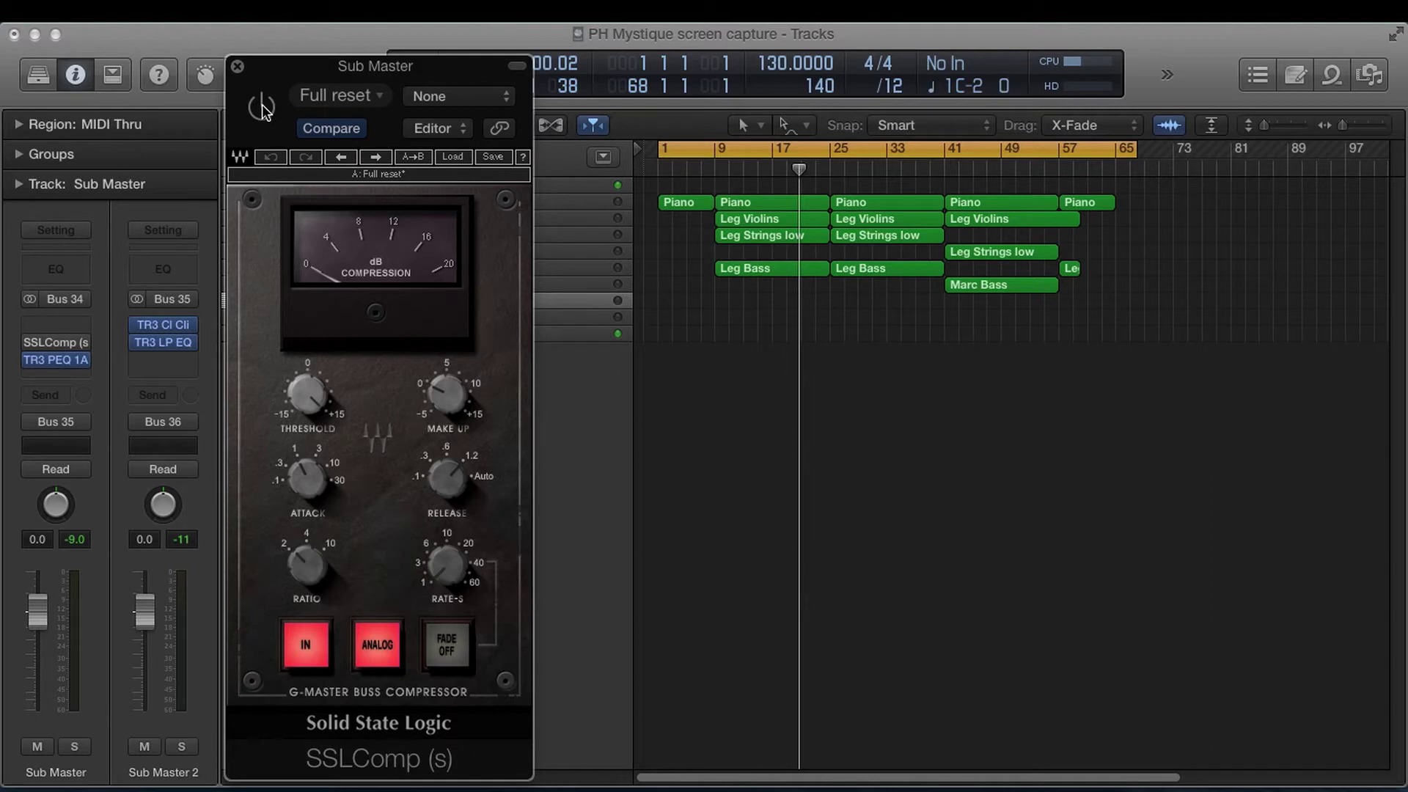
Switch the SSLComp on and glance at its preset list without choosing a preset
{"action": "left_click", "coordinate": [264, 108]}
{"action": "left_click", "coordinate": [308, 94]}
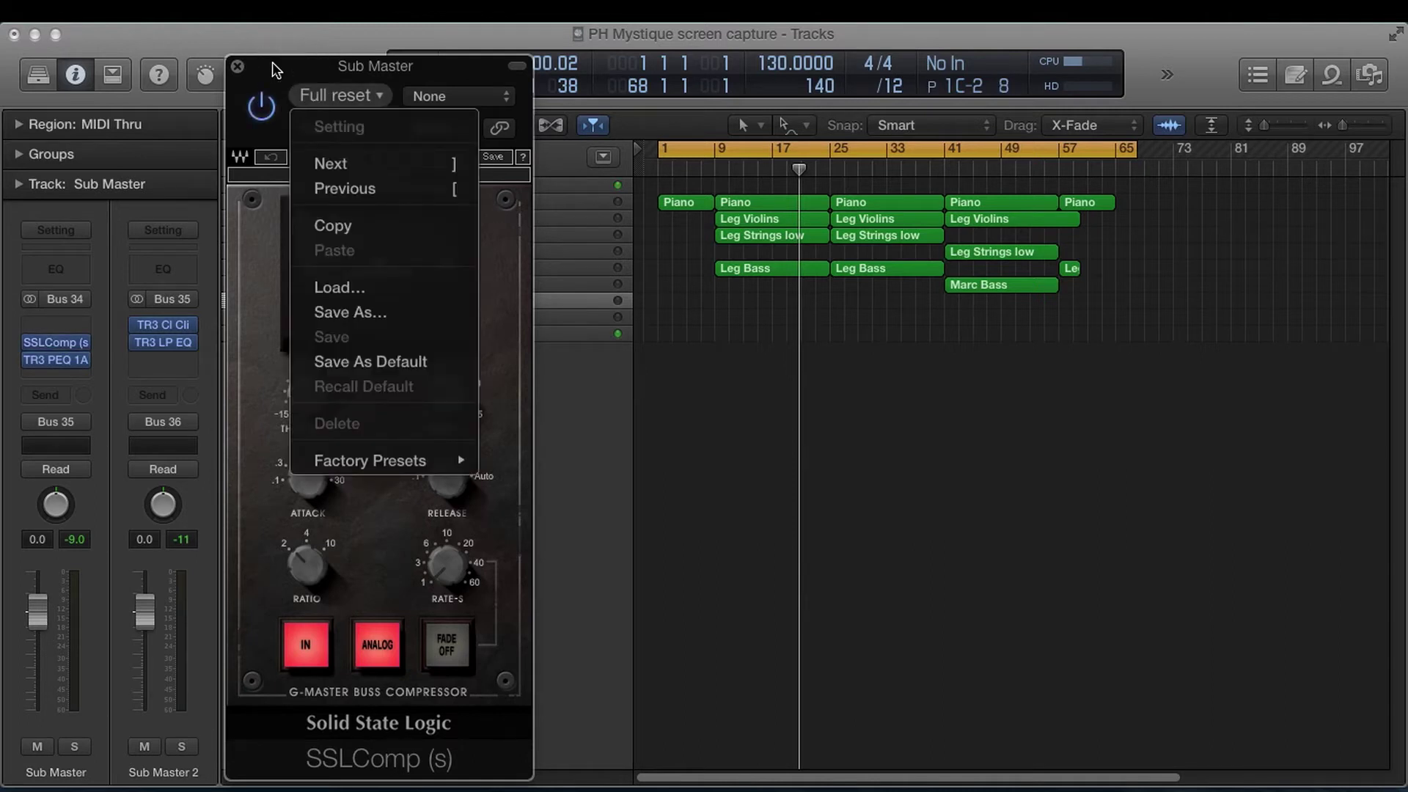
{"action": "left_click", "coordinate": [277, 54]}
Set the SSLComp Ratio knob to 4:1
{"action": "mouse_move", "coordinate": [320, 601]}
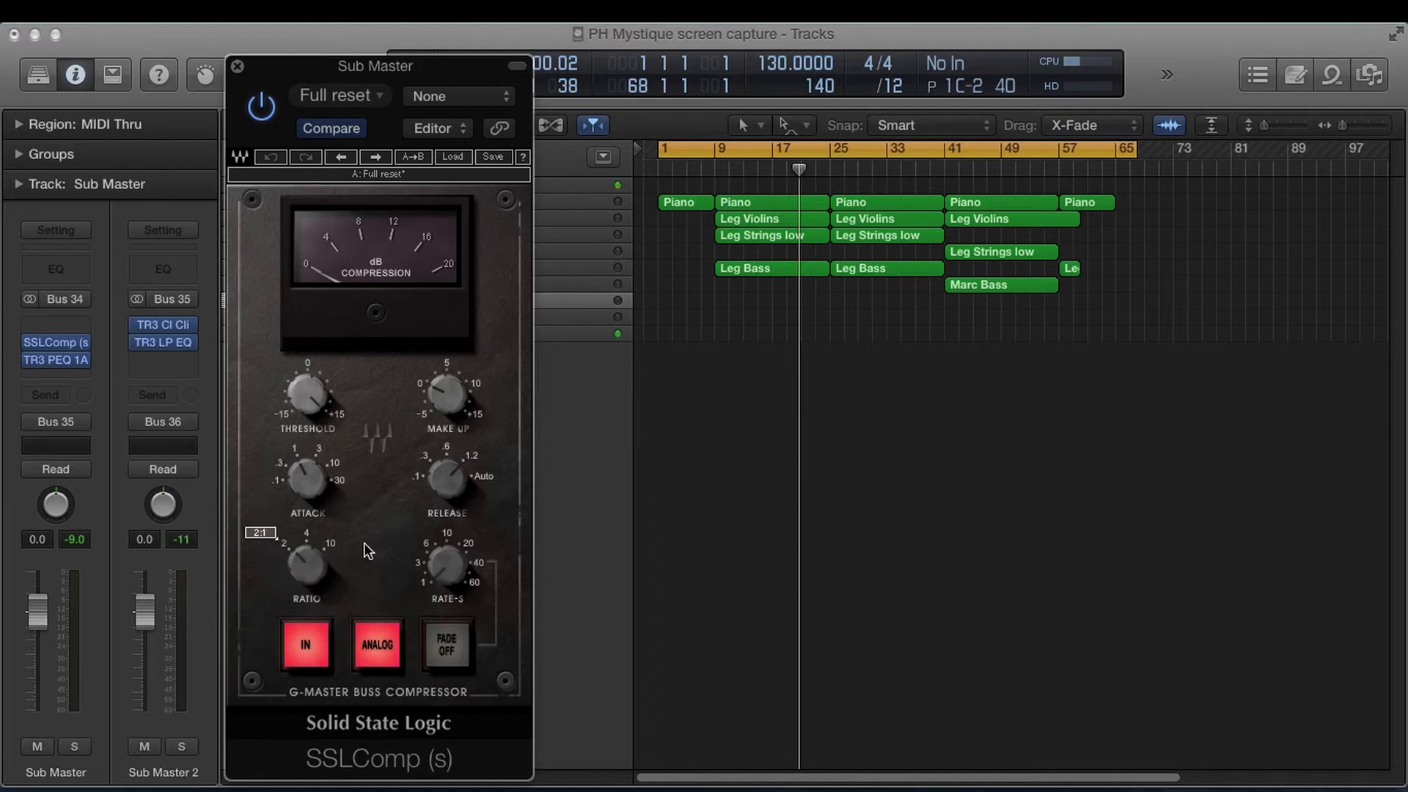
{"action": "mouse_move", "coordinate": [328, 554]}
{"action": "scroll", "coordinate": [308, 564], "scroll_direction": "up", "scroll_amount": 1}
{"action": "scroll", "coordinate": [308, 564], "scroll_direction": "down", "scroll_amount": 1}
{"action": "left_click_drag", "start_coordinate": [307, 565], "coordinate": [306, 544]}
{"action": "left_click_drag", "start_coordinate": [307, 544], "coordinate": [317, 539]}
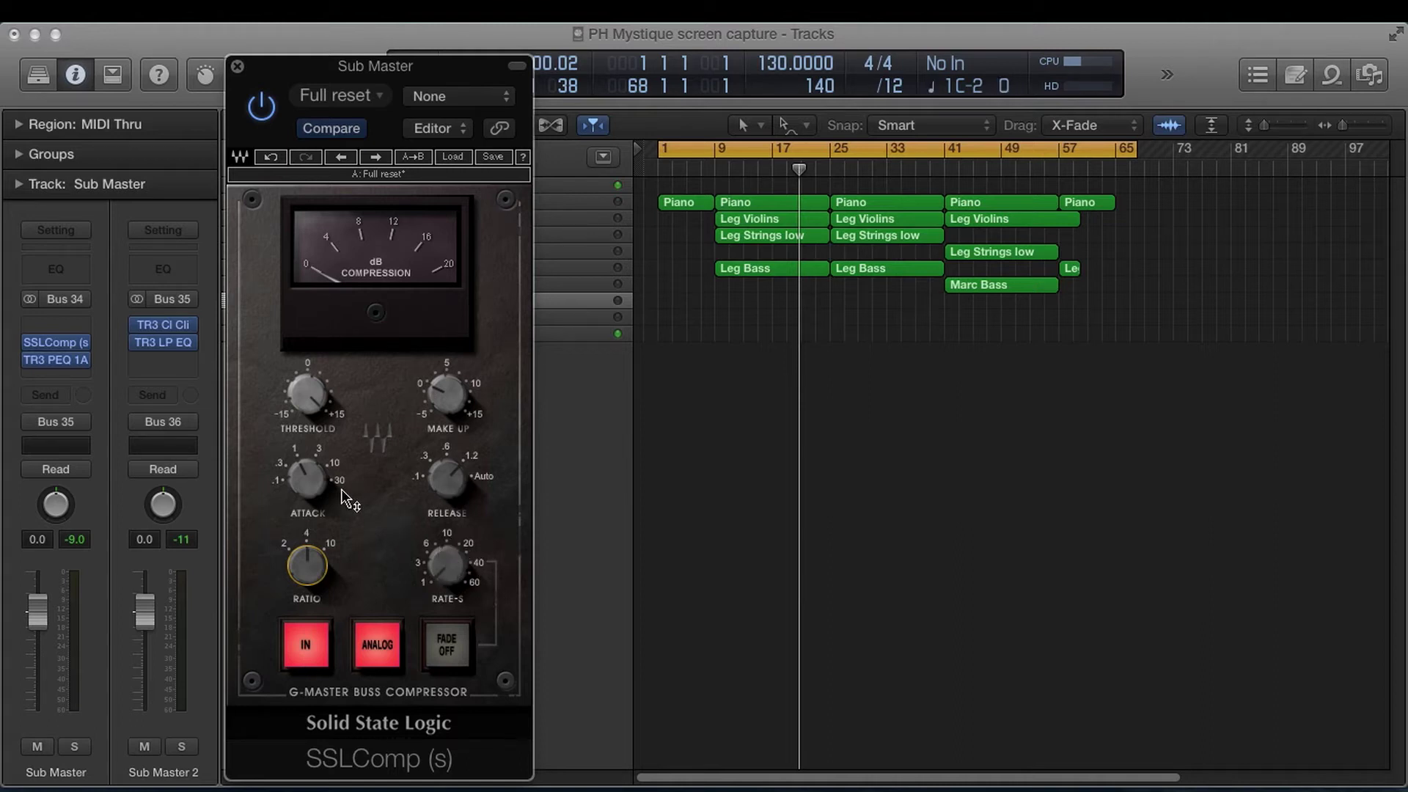
Sweep the attack from its fastest .1 ms up to 30 ms, then down through 3 ms to 1 ms
{"action": "mouse_move", "coordinate": [338, 491]}
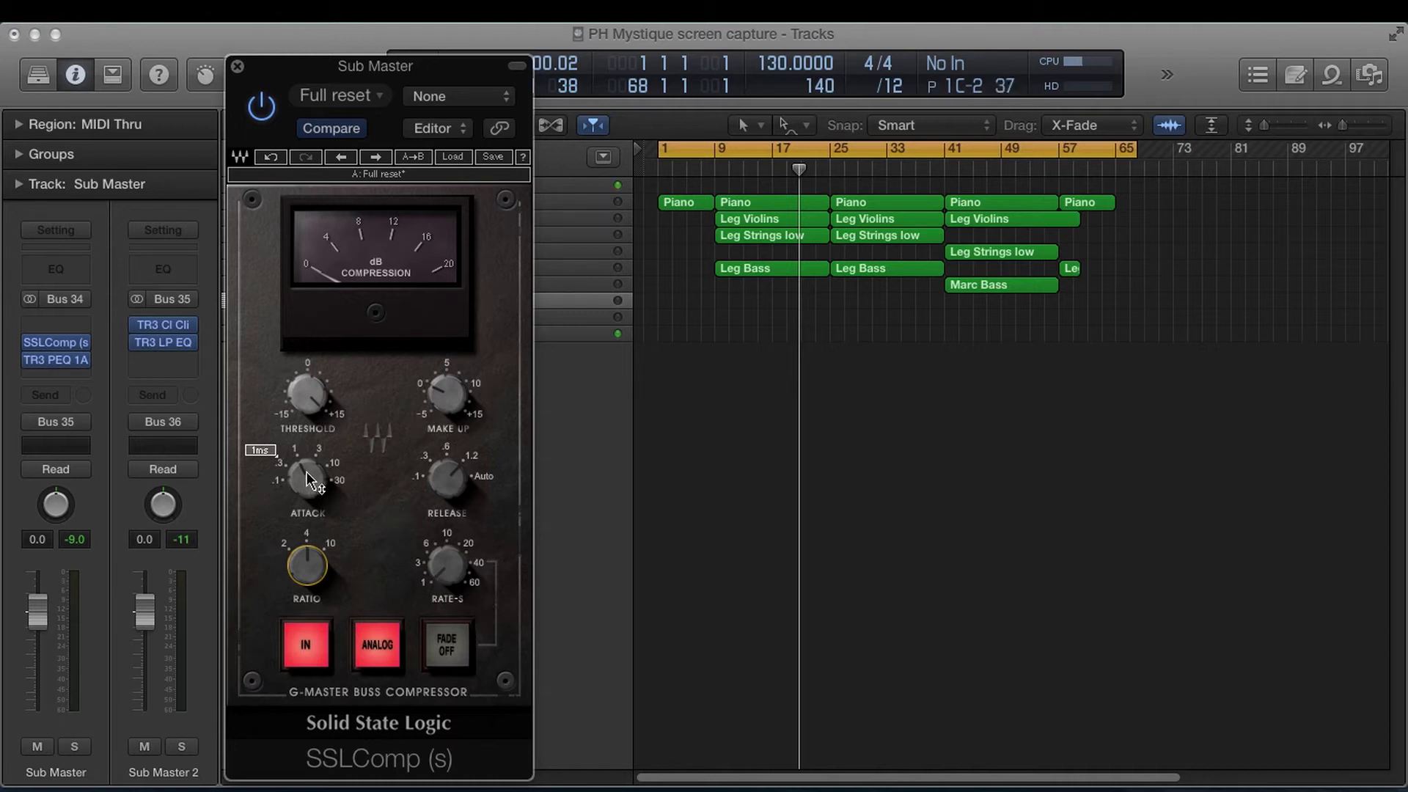
{"action": "mouse_move", "coordinate": [306, 480]}
{"action": "left_mouse_down"}
{"action": "mouse_move", "coordinate": [306, 506]}
{"action": "mouse_move", "coordinate": [306, 456]}
{"action": "mouse_move", "coordinate": [296, 492]}
{"action": "left_mouse_up"}
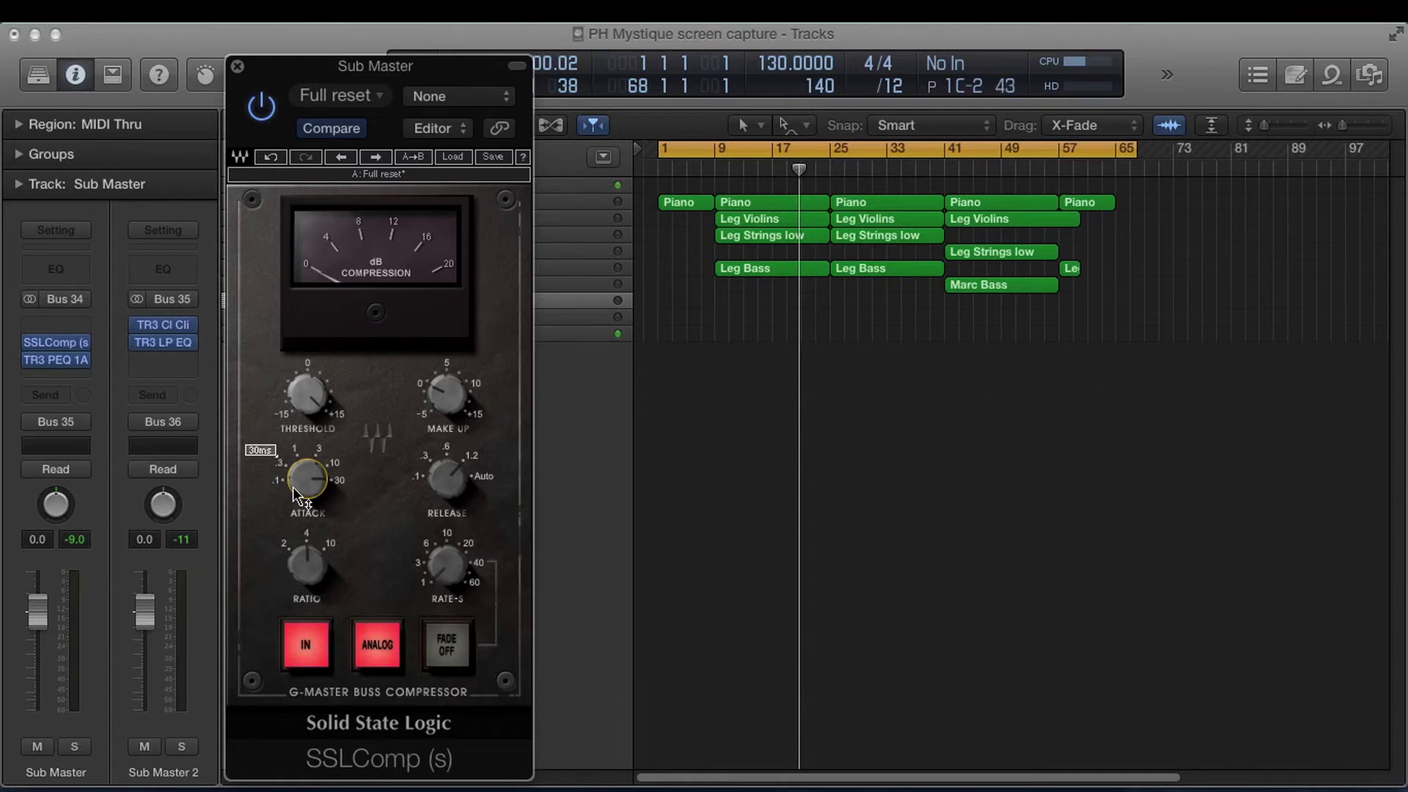
{"action": "left_click_drag", "start_coordinate": [298, 496], "coordinate": [299, 550]}
{"action": "left_click_drag", "start_coordinate": [297, 462], "coordinate": [297, 408]}
{"action": "left_click_drag", "start_coordinate": [305, 489], "coordinate": [305, 525]}
{"action": "left_click_drag", "start_coordinate": [301, 486], "coordinate": [301, 513]}
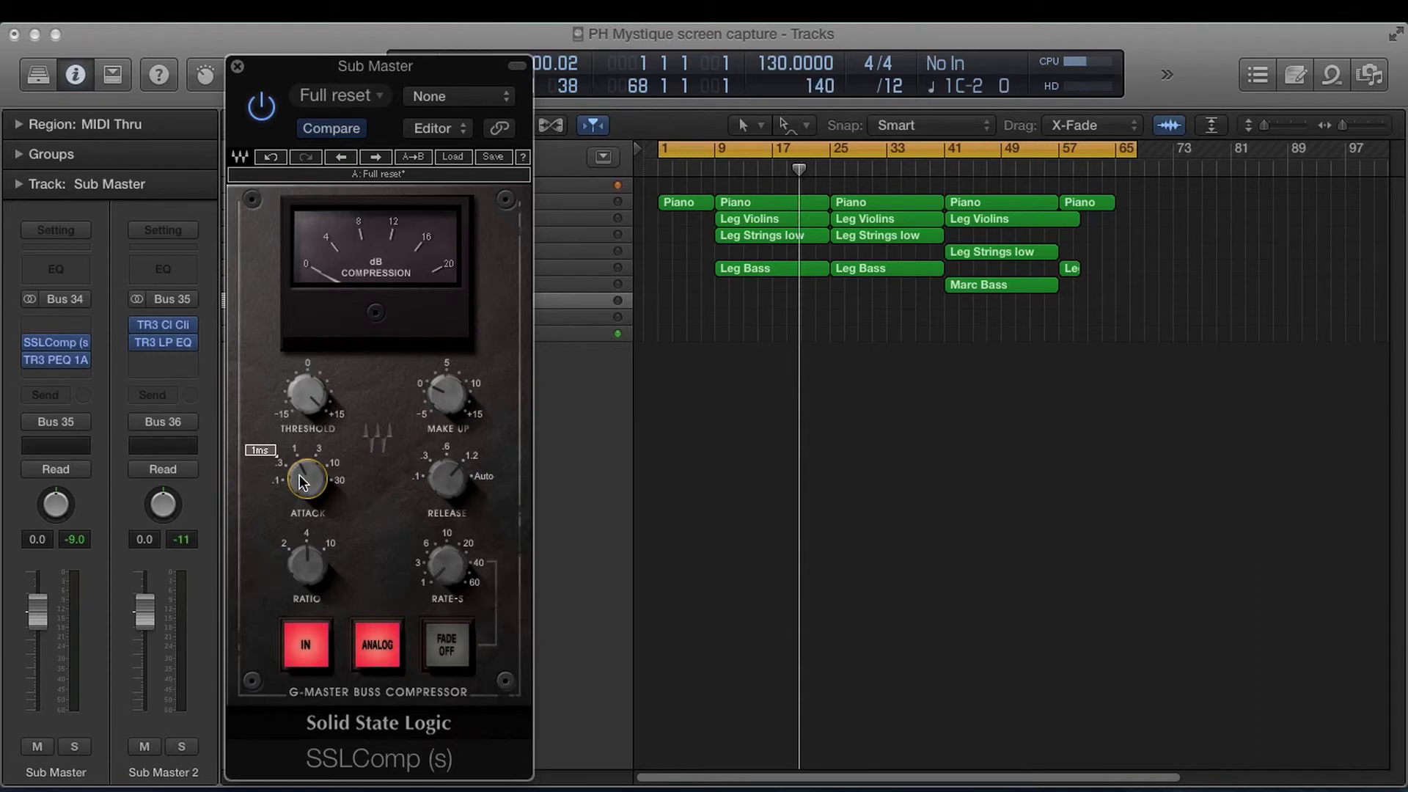
Raise the attack through 3 ms and 10 ms, settling it at 30 ms
{"action": "left_click_drag", "start_coordinate": [302, 482], "coordinate": [302, 456]}
{"action": "mouse_move", "coordinate": [317, 456]}
{"action": "left_mouse_down"}
{"action": "mouse_move", "coordinate": [317, 429]}
{"action": "mouse_move", "coordinate": [309, 475]}
{"action": "left_mouse_up"}
{"action": "left_click", "coordinate": [317, 488]}
{"action": "left_click_drag", "start_coordinate": [317, 488], "coordinate": [341, 476]}
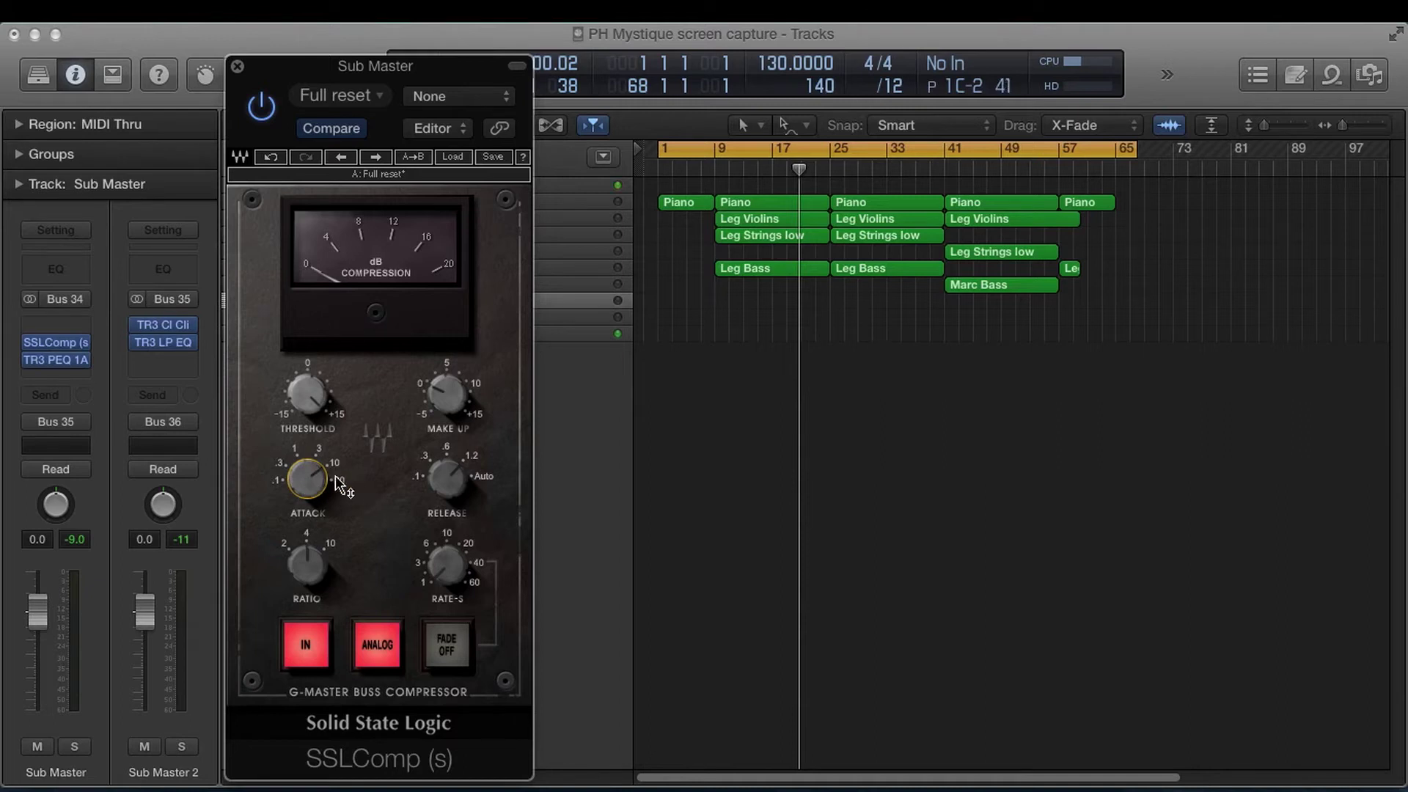
{"action": "mouse_move", "coordinate": [323, 483]}
{"action": "left_click_drag", "start_coordinate": [319, 490], "coordinate": [319, 486]}
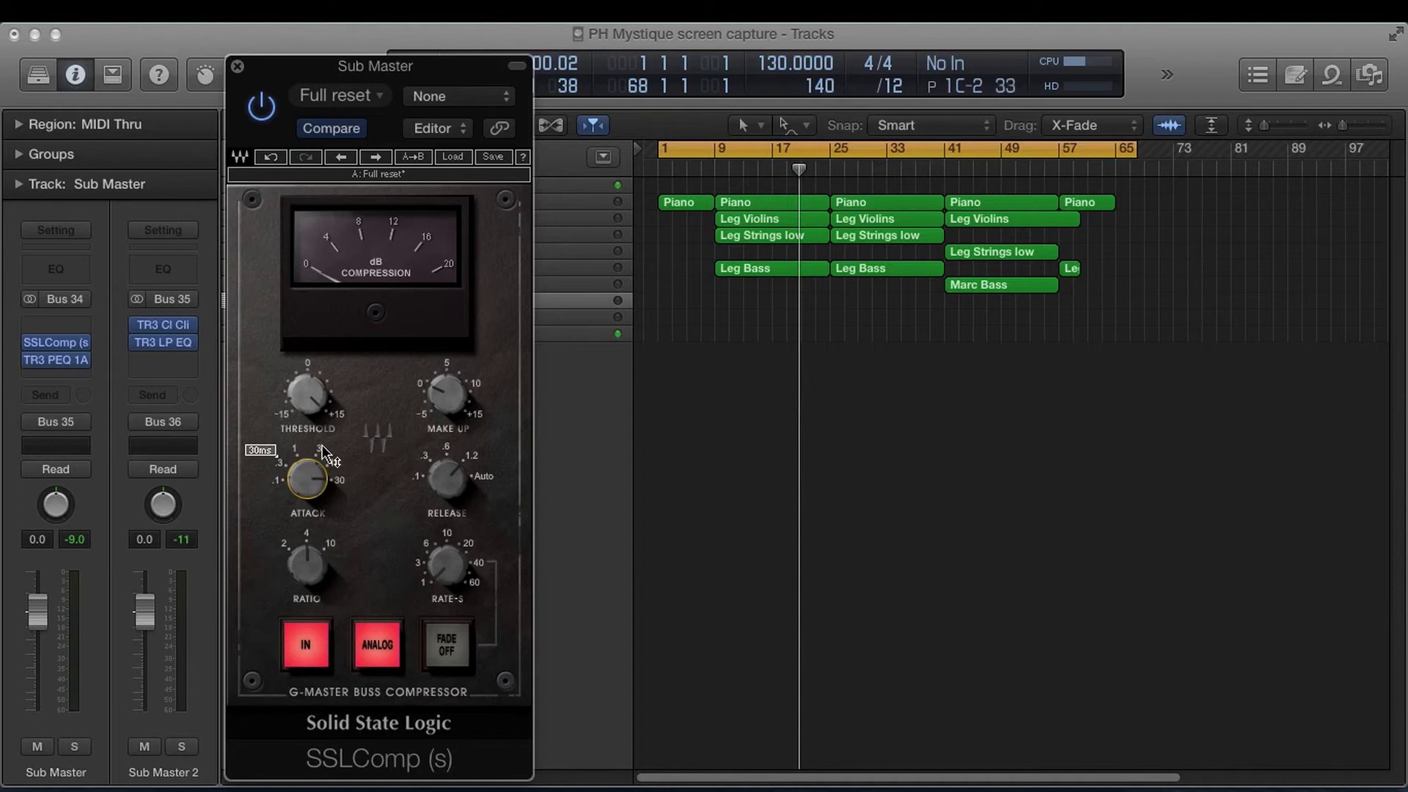
{"action": "mouse_move", "coordinate": [326, 486]}
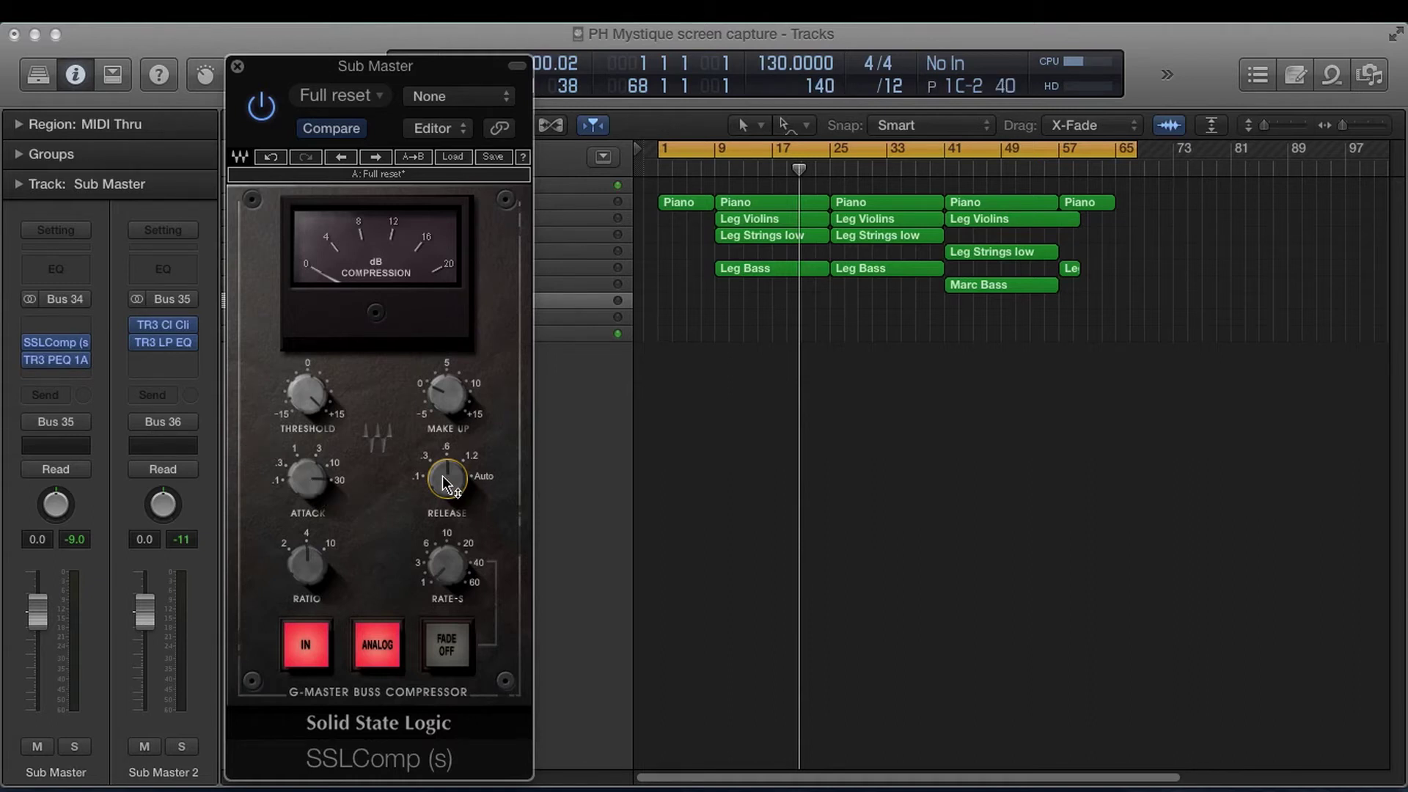
Set the release to Auto and drop the attack from 30 ms to 10 ms
{"action": "mouse_move", "coordinate": [445, 476]}
{"action": "left_click_drag", "start_coordinate": [445, 482], "coordinate": [445, 447]}
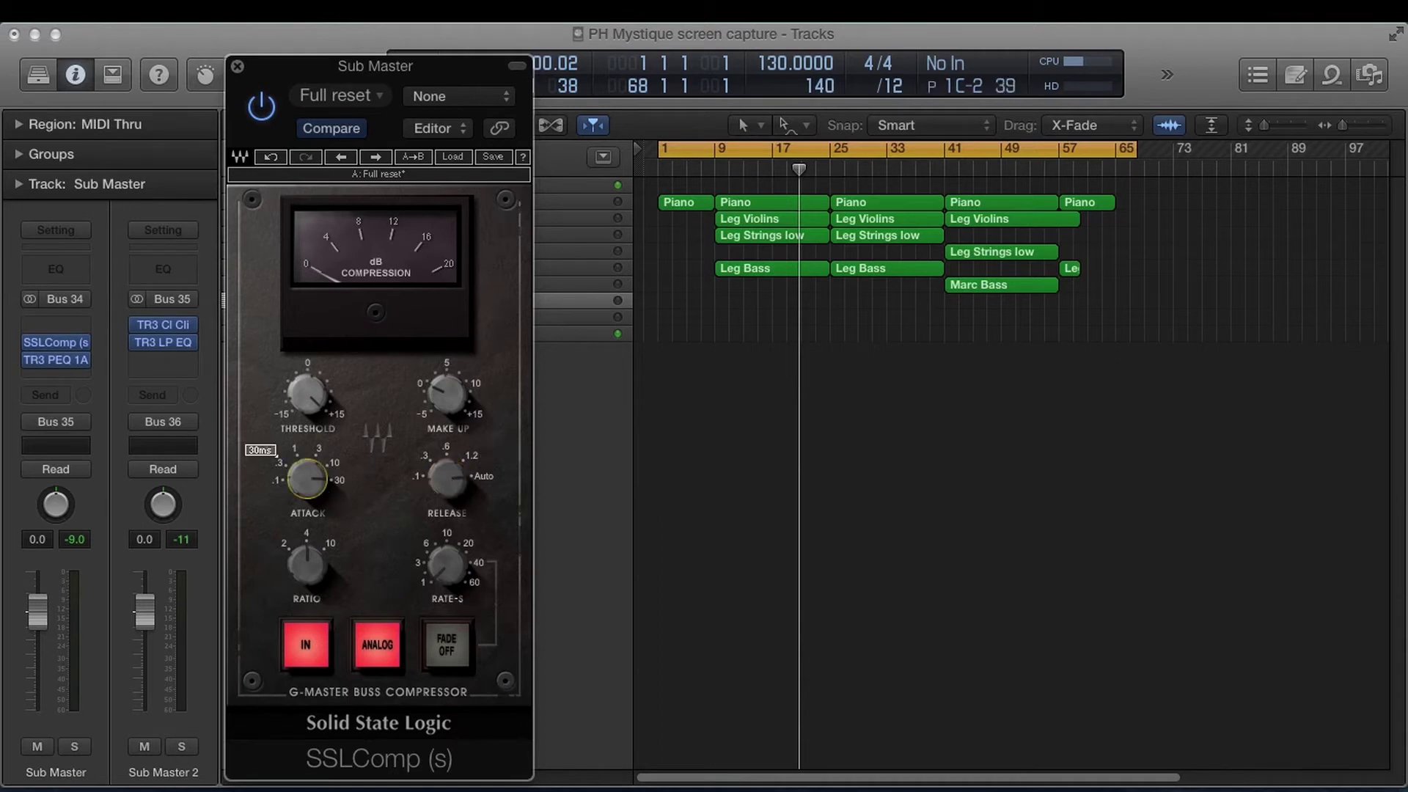
{"action": "left_click_drag", "start_coordinate": [306, 481], "coordinate": [306, 490]}
Nudge the release and return it to Auto, then raise the attack back to 30 ms
{"action": "mouse_move", "coordinate": [454, 484]}
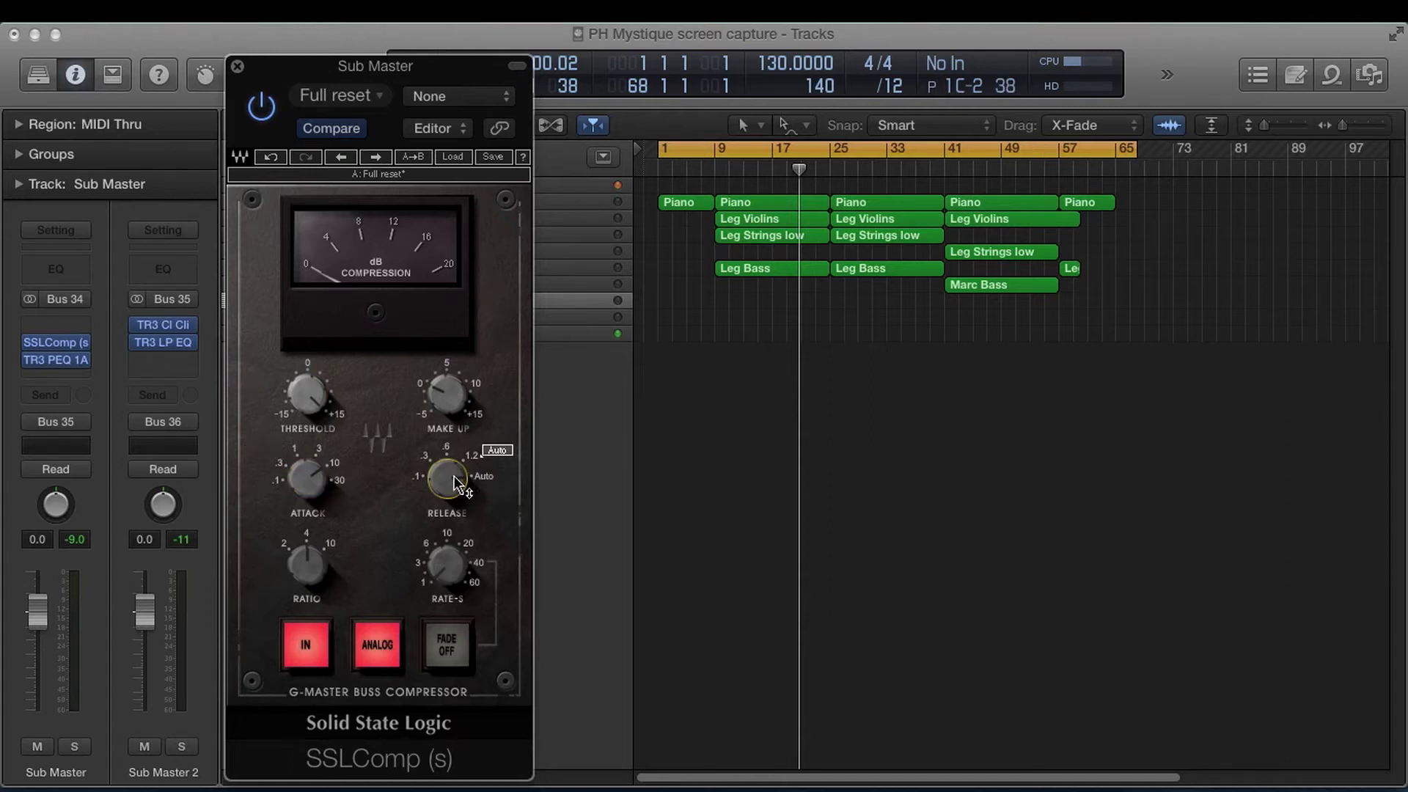
{"action": "left_click_drag", "start_coordinate": [454, 478], "coordinate": [455, 489]}
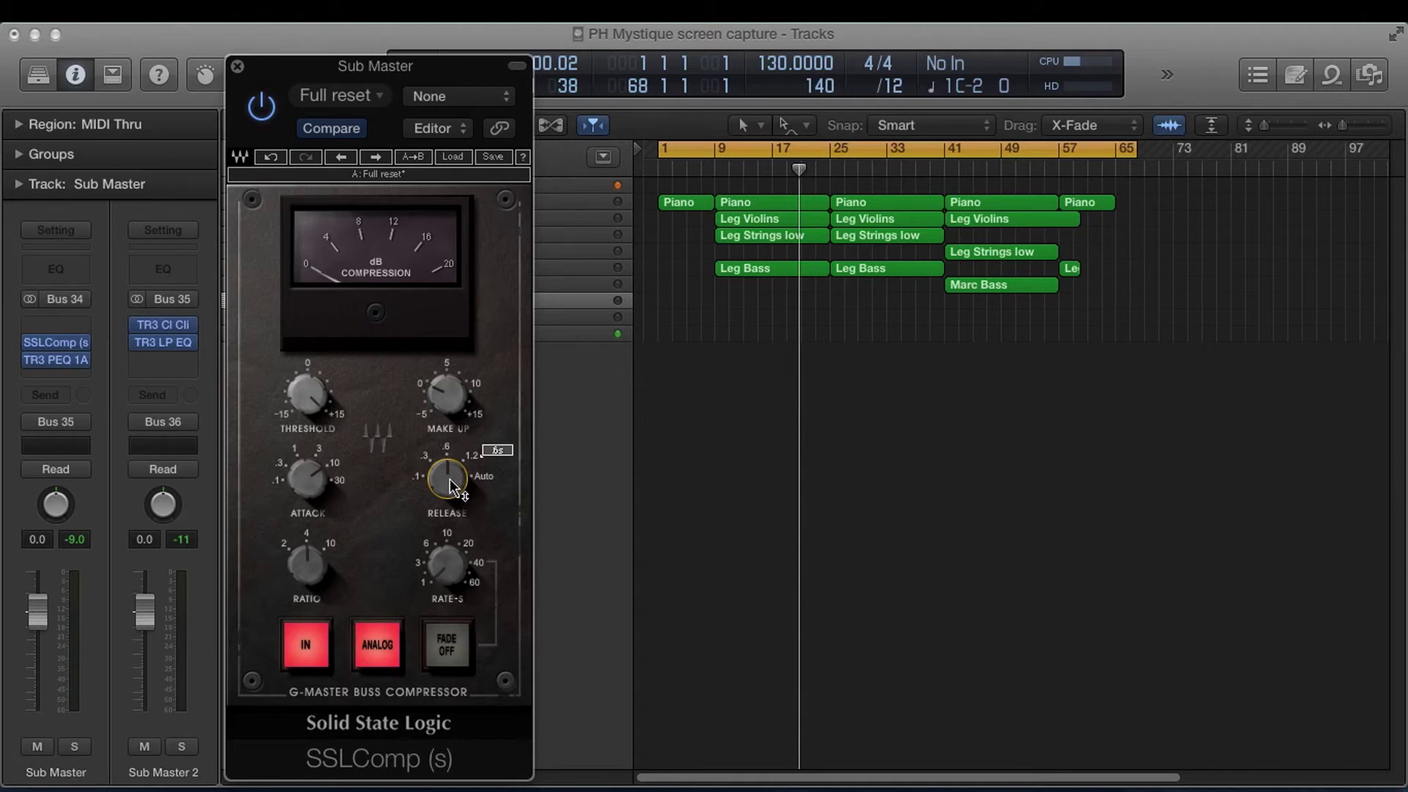
{"action": "left_click_drag", "start_coordinate": [452, 488], "coordinate": [452, 469]}
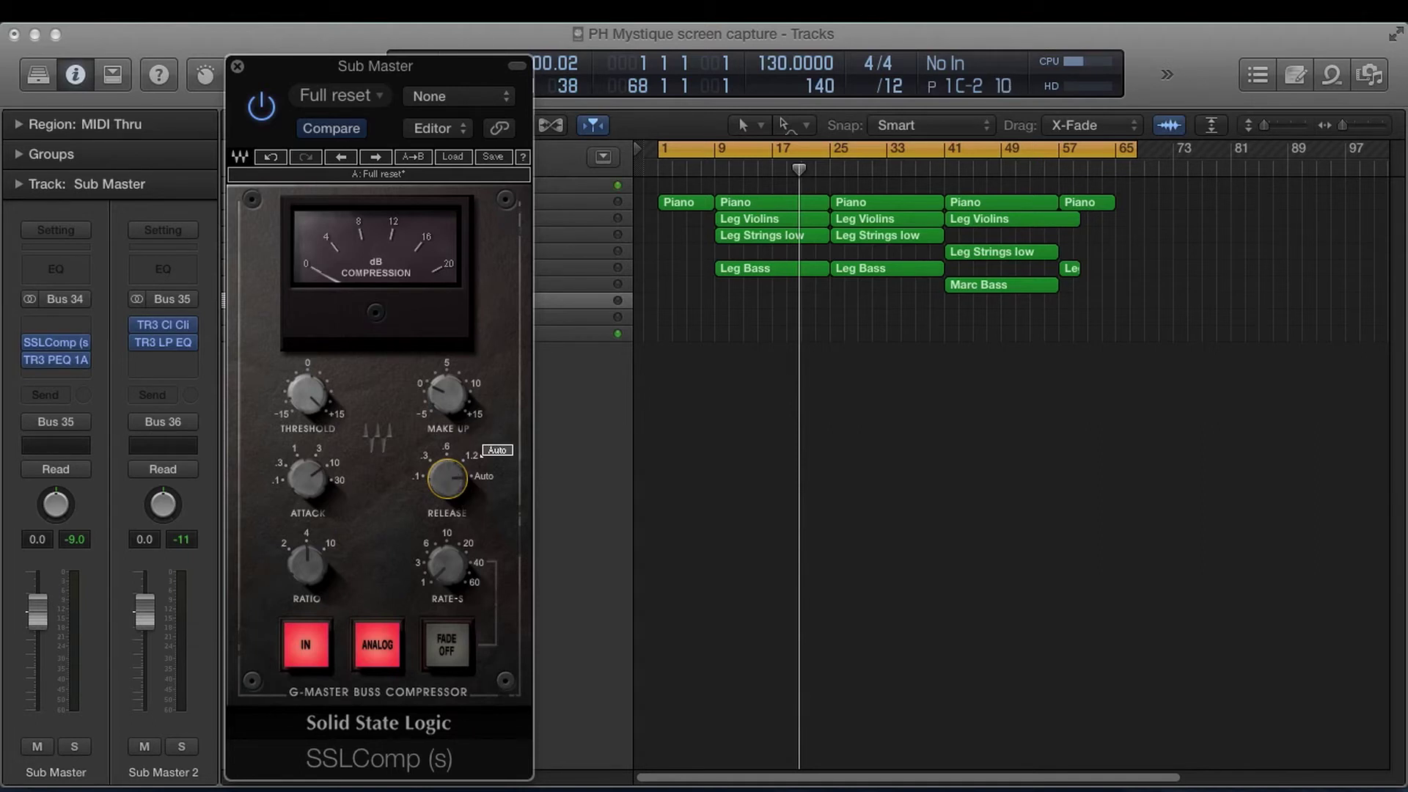
{"action": "left_click", "coordinate": [307, 480]}
{"action": "left_click_drag", "start_coordinate": [307, 479], "coordinate": [306, 478]}
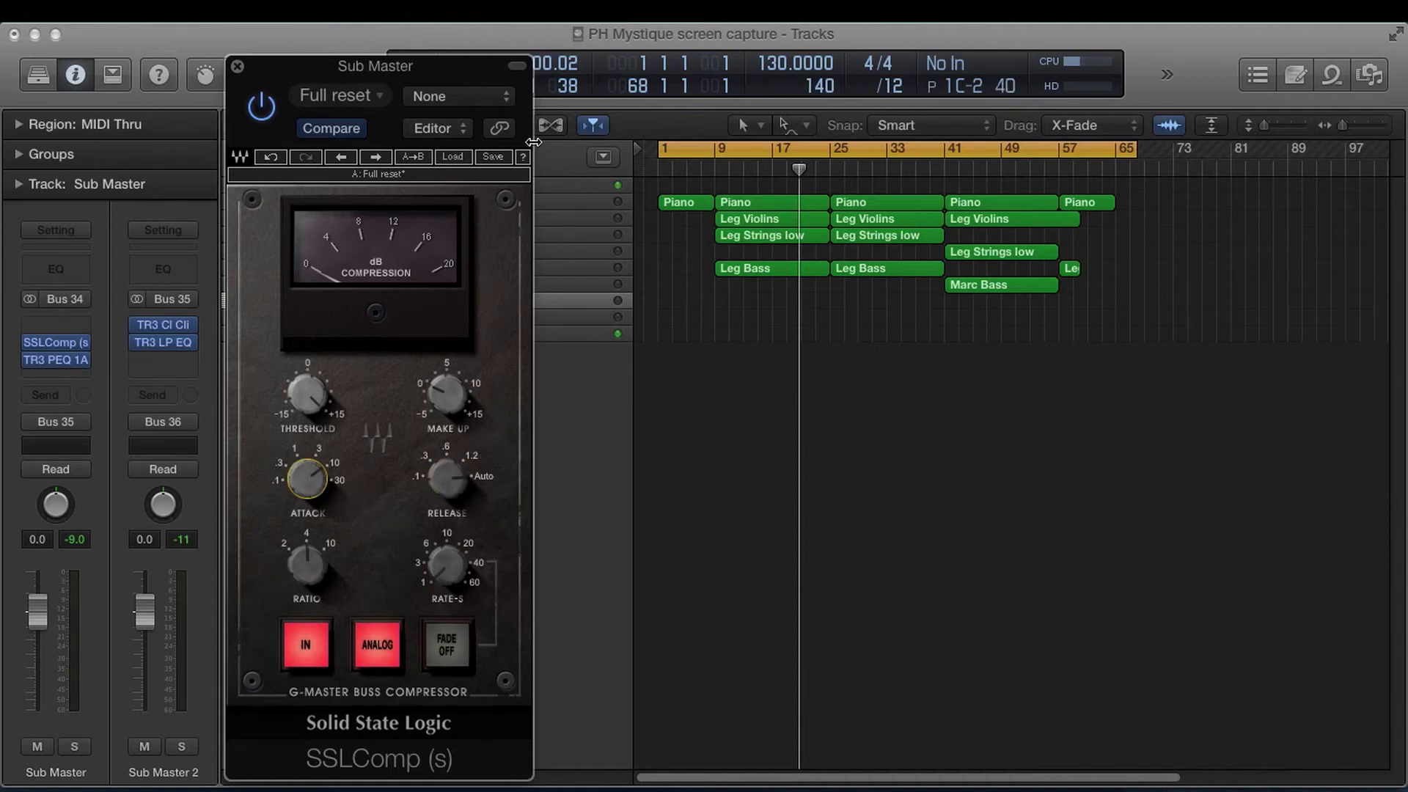
Try the Chris Lord Alge CLA ST finalizer preset, then load the Mastering factory preset
{"action": "left_click", "coordinate": [452, 157]}
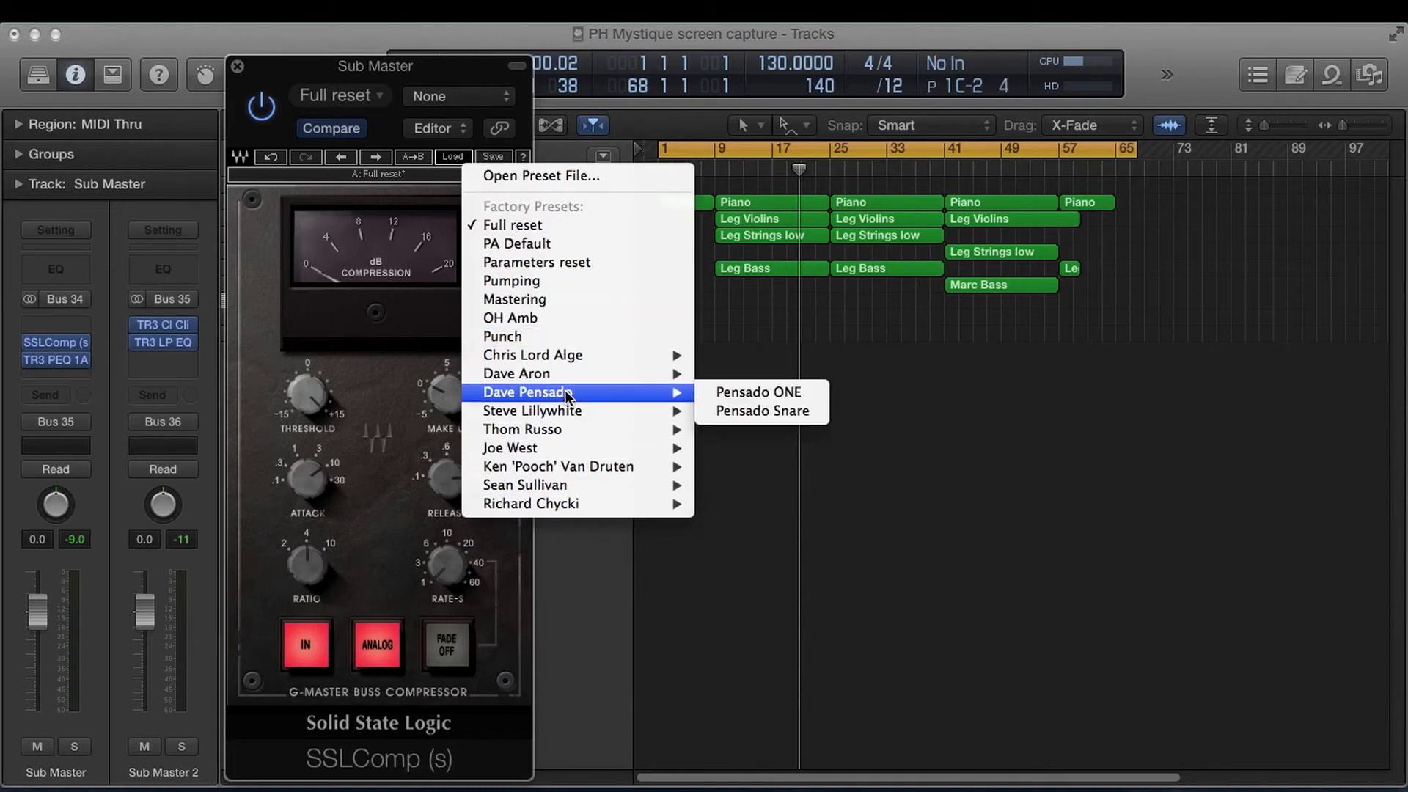
{"action": "mouse_move", "coordinate": [553, 358]}
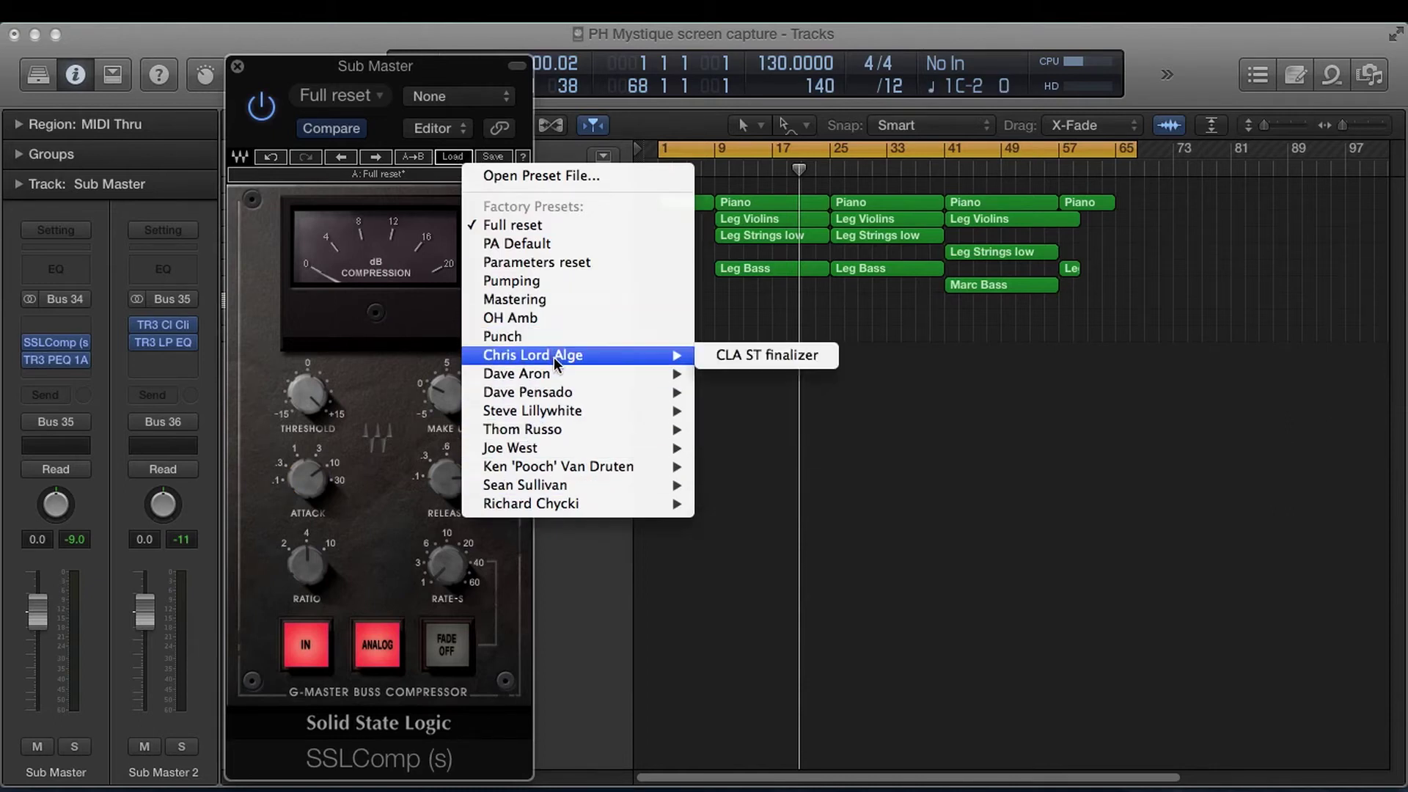
{"action": "left_click", "coordinate": [763, 355]}
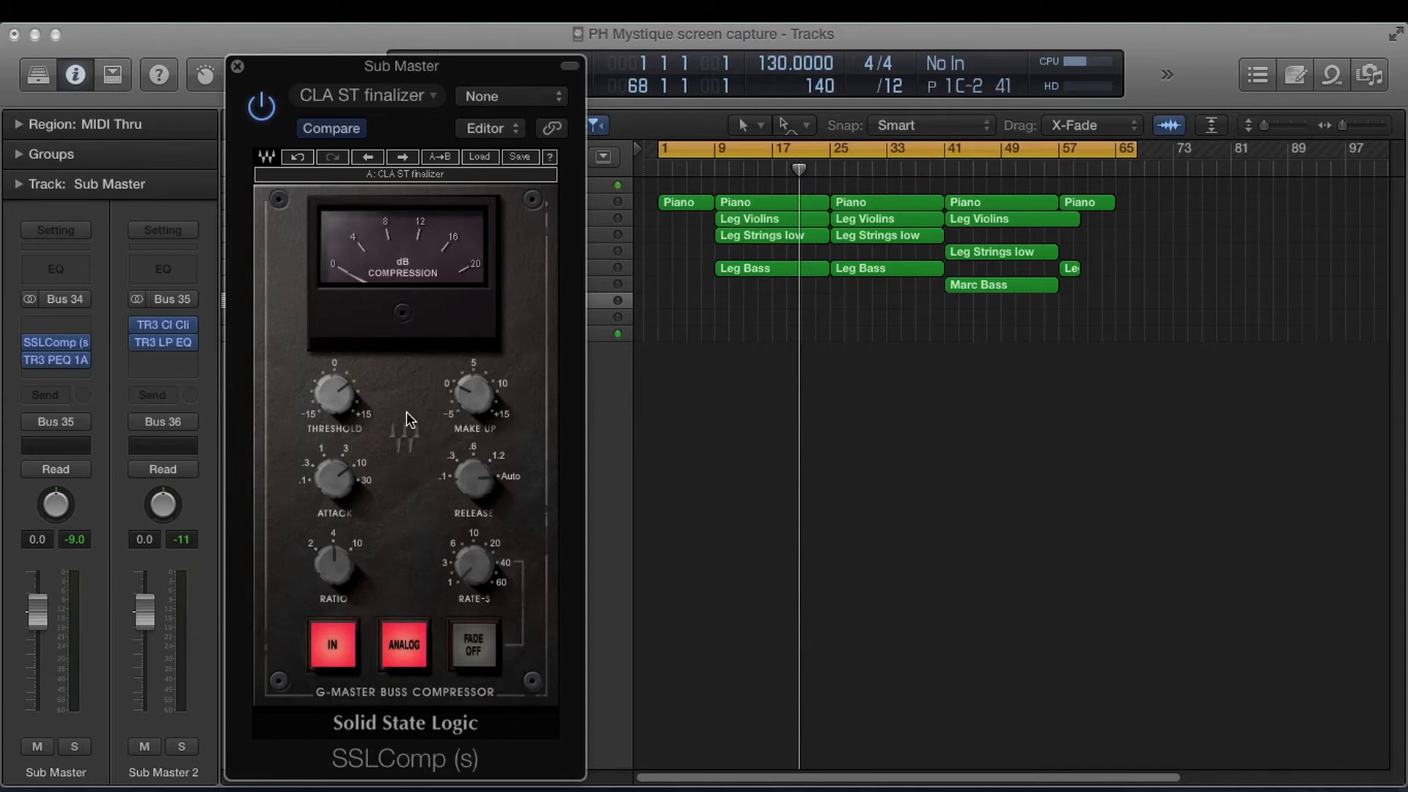
{"action": "left_click", "coordinate": [478, 156]}
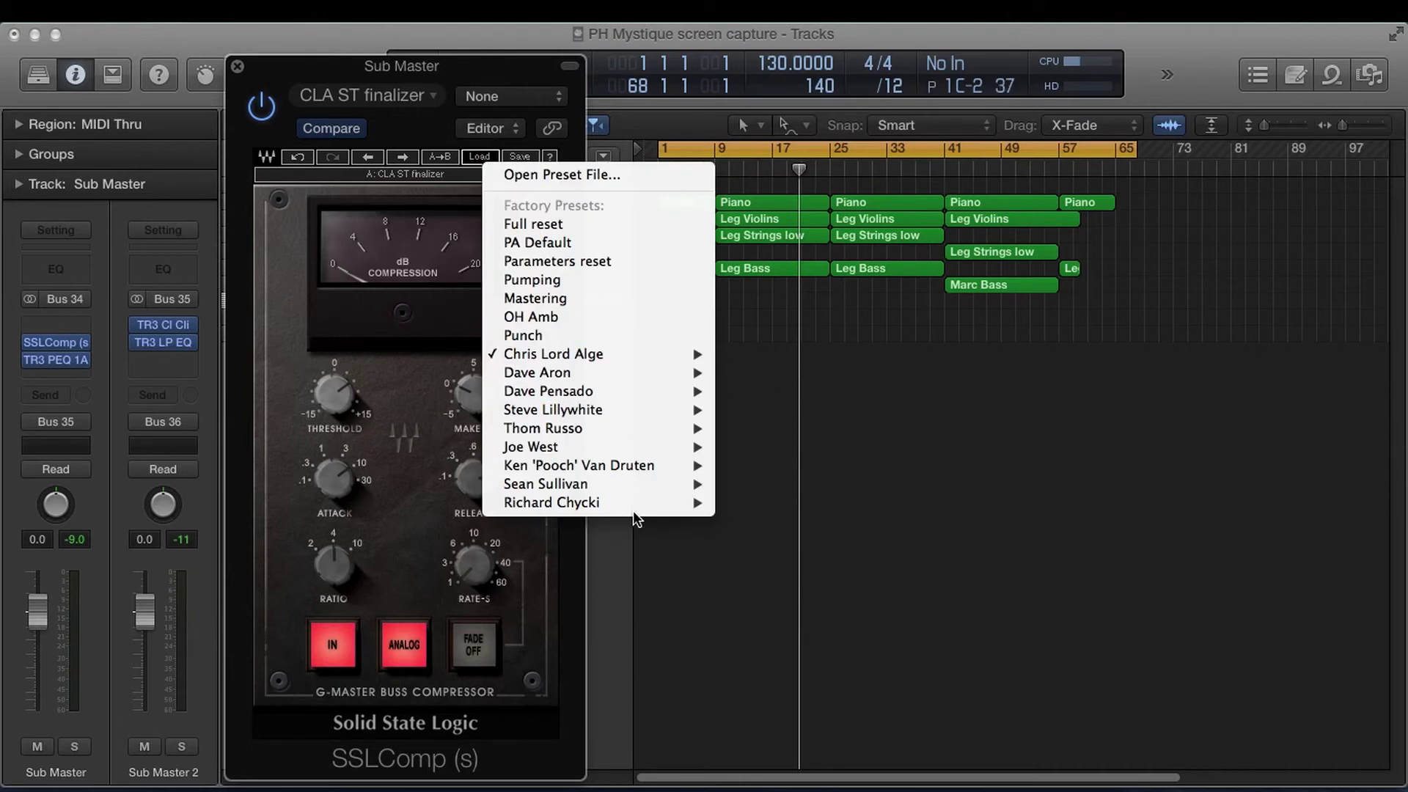
{"action": "left_click", "coordinate": [544, 299]}
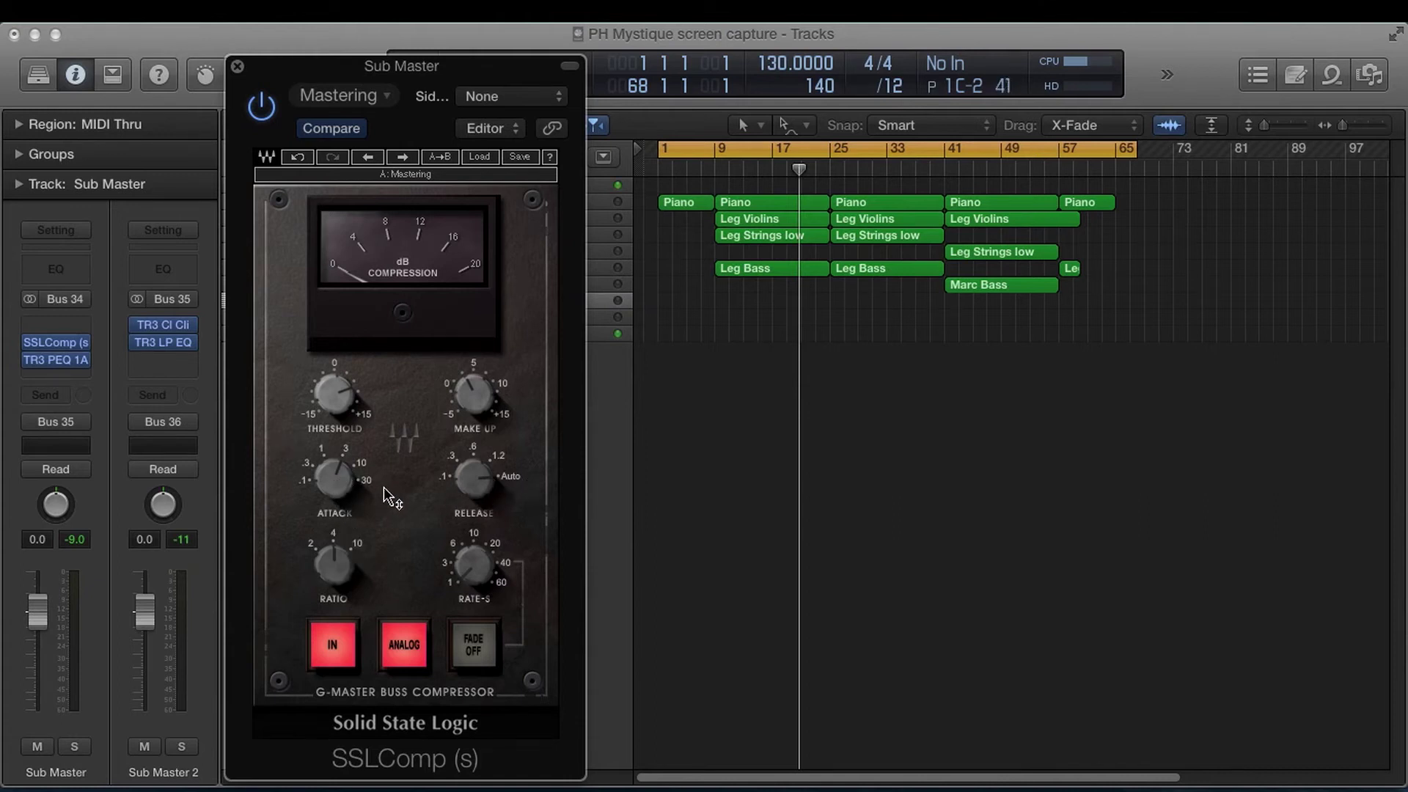
Raise the Mastering preset's attack from 3 ms to 30 ms and move the release off Auto
{"action": "left_click_drag", "start_coordinate": [350, 484], "coordinate": [351, 493]}
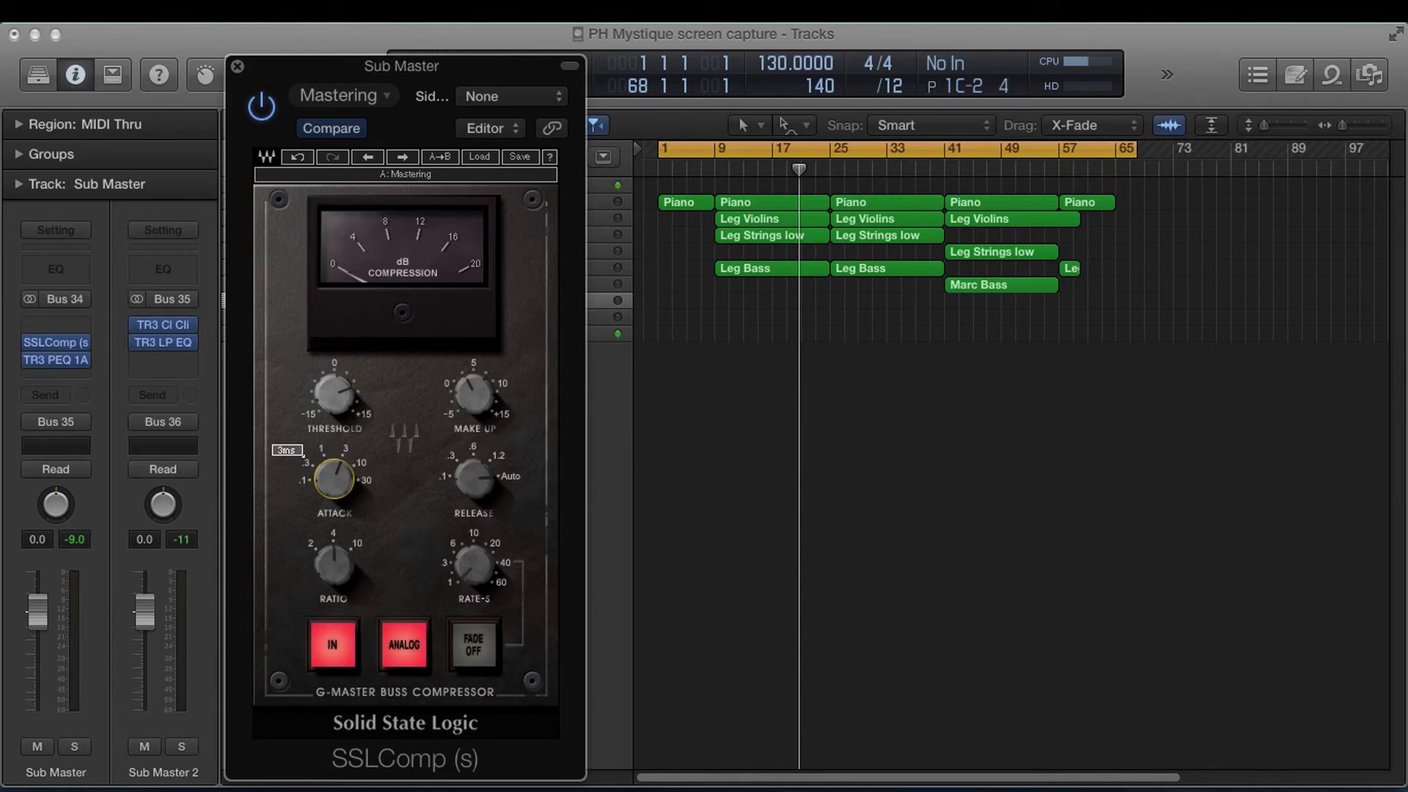
{"action": "left_click_drag", "start_coordinate": [350, 493], "coordinate": [350, 476]}
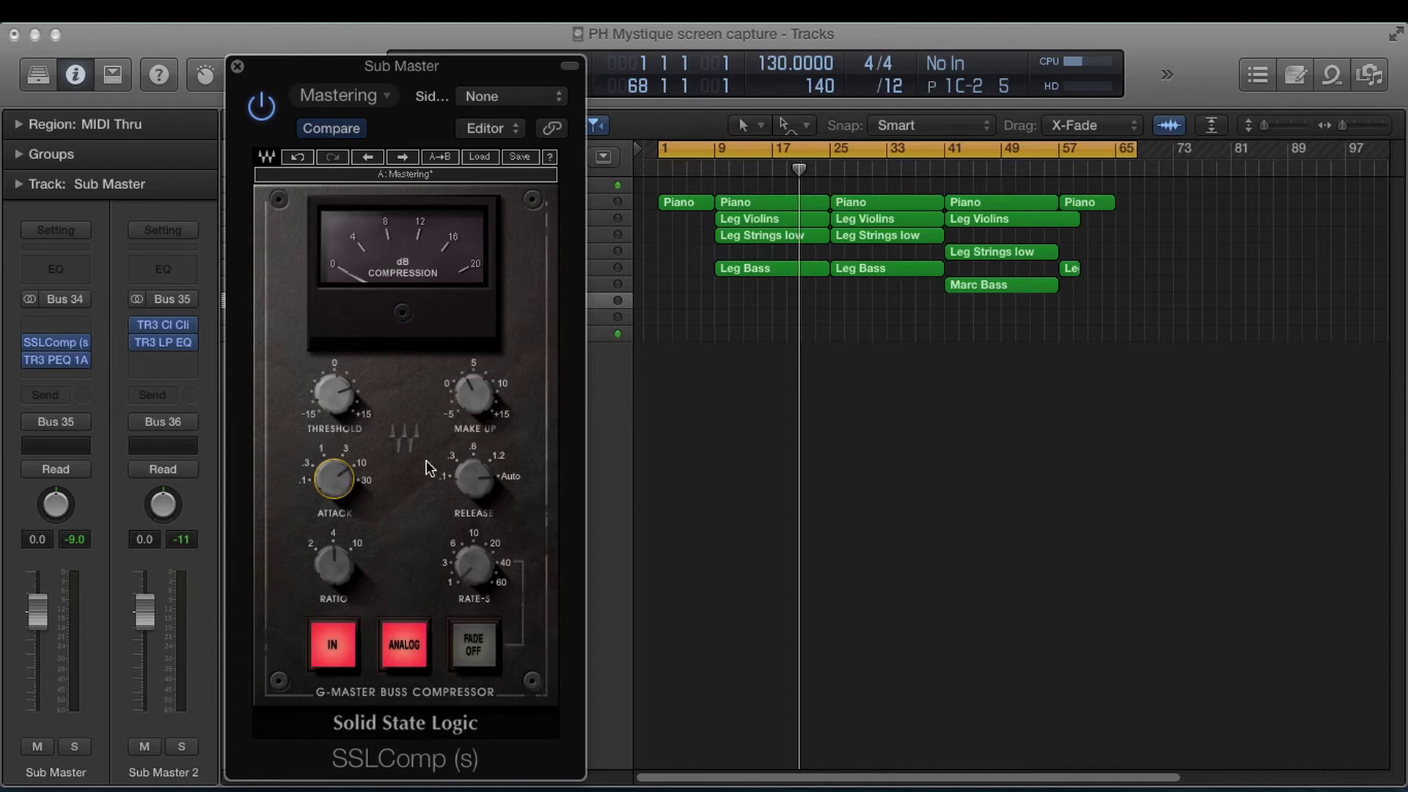
{"action": "mouse_move", "coordinate": [459, 484]}
{"action": "left_click", "coordinate": [463, 482]}
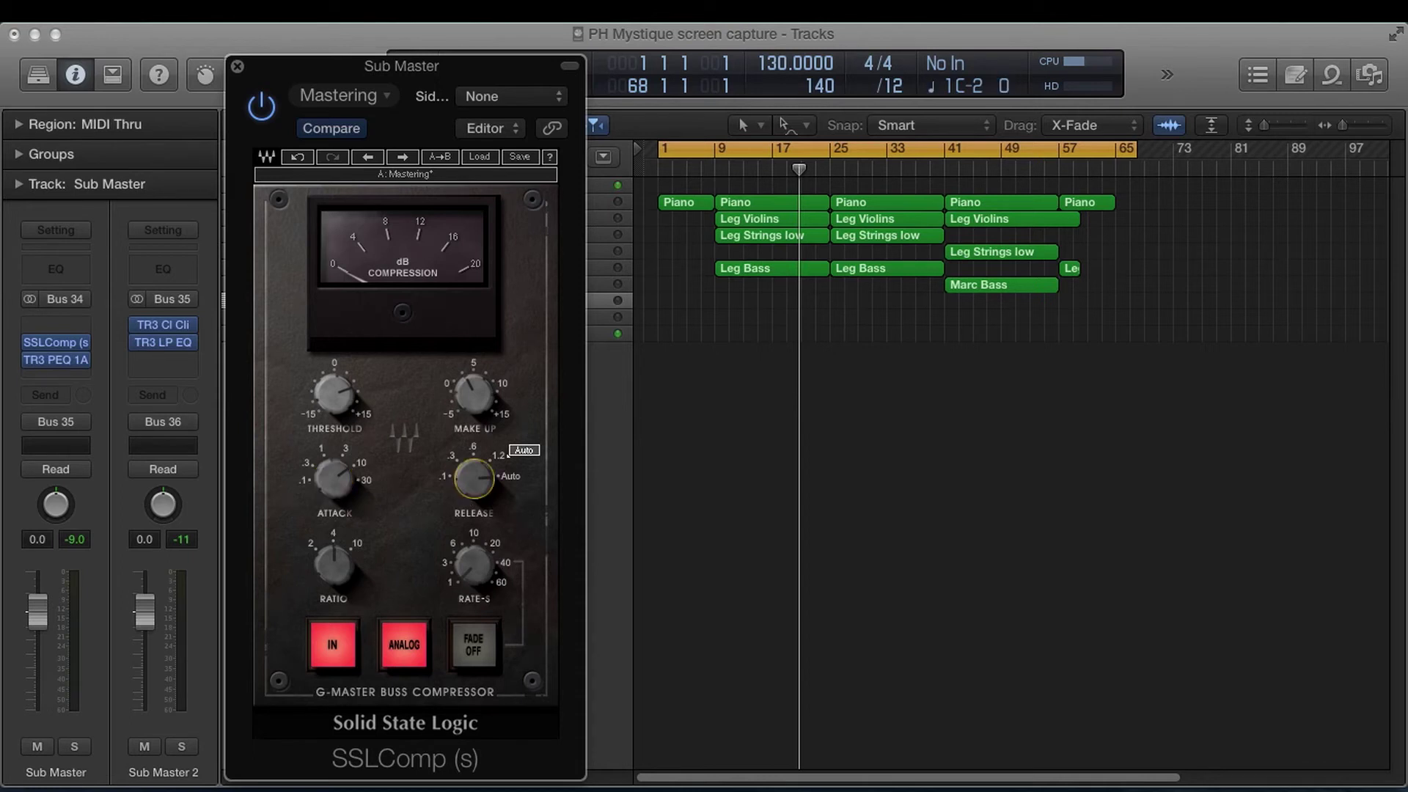
{"action": "key", "text": "Down"}
{"action": "key", "text": "Down"}
{"action": "key", "text": "Down"}
{"action": "key", "text": "Down"}
{"action": "left_click_drag", "start_coordinate": [339, 484], "coordinate": [339, 473]}
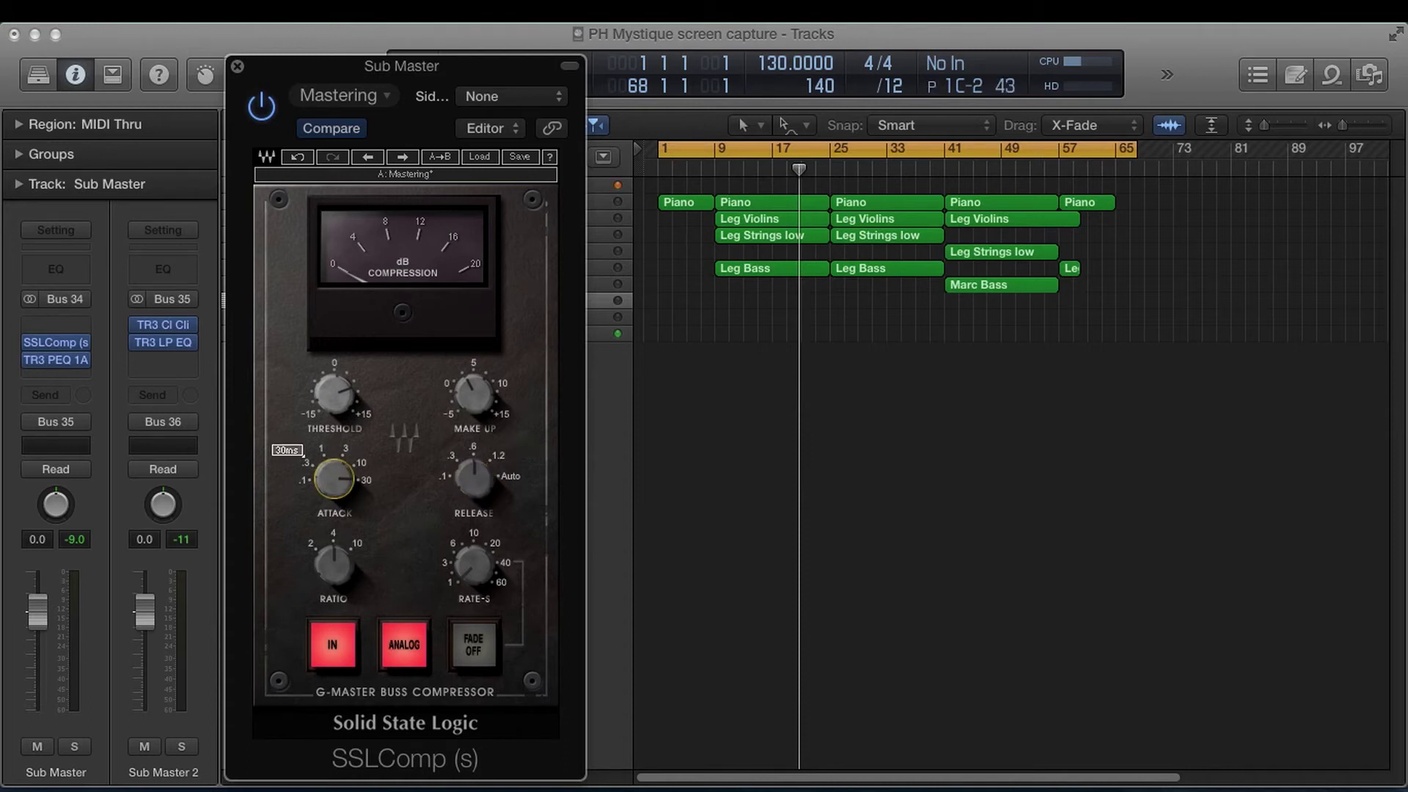
{"action": "mouse_move", "coordinate": [466, 490]}
{"action": "left_mouse_down"}
{"action": "mouse_move", "coordinate": [467, 505]}
{"action": "mouse_move", "coordinate": [476, 484]}
{"action": "left_mouse_up"}
{"action": "mouse_move", "coordinate": [475, 484]}
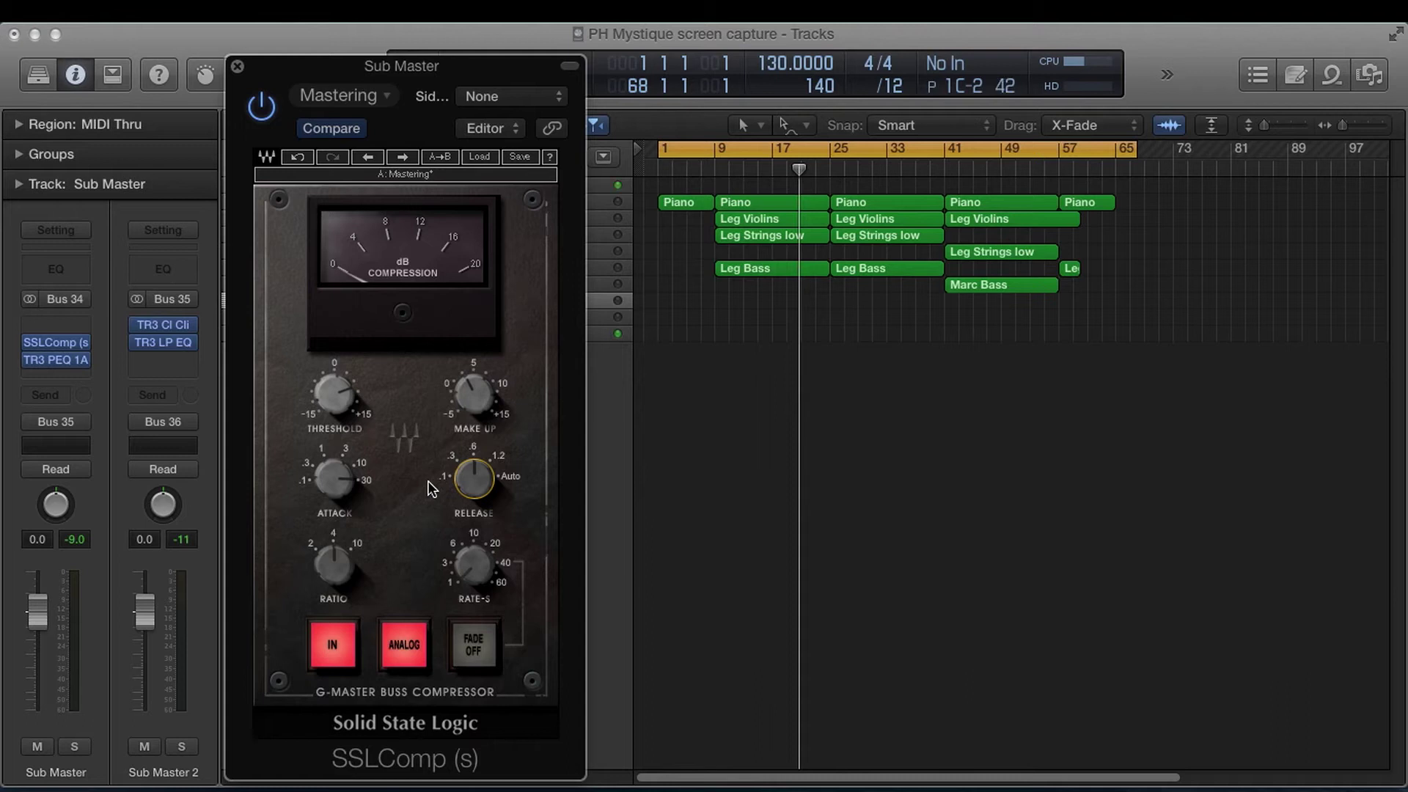
Turn the release to Auto, then down to 0.1 s
{"action": "mouse_move", "coordinate": [334, 481]}
{"action": "left_click_drag", "start_coordinate": [473, 469], "coordinate": [473, 444]}
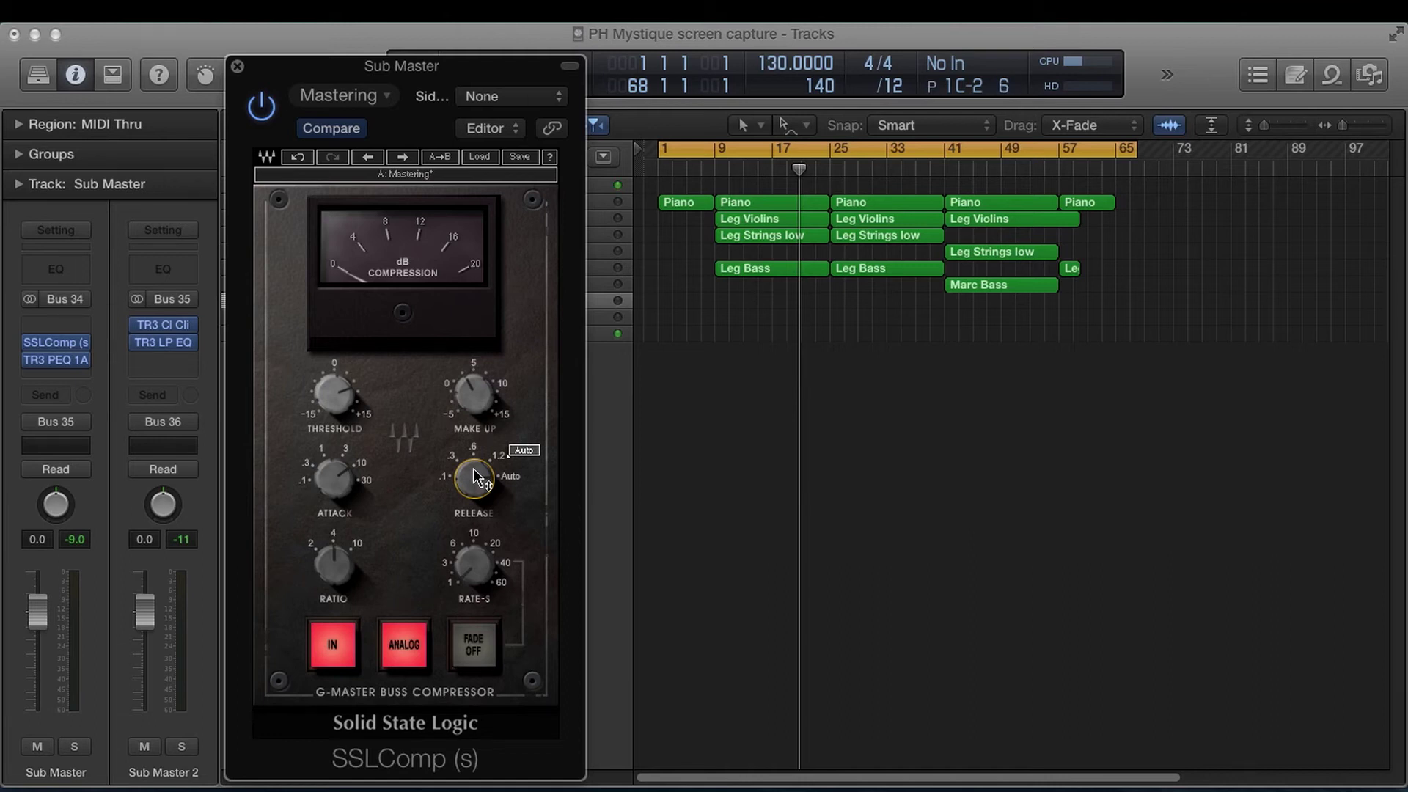
{"action": "mouse_move", "coordinate": [474, 478]}
{"action": "left_mouse_down"}
{"action": "mouse_move", "coordinate": [474, 520]}
{"action": "mouse_move", "coordinate": [474, 473]}
{"action": "left_mouse_up"}
Raise the threshold to 15.0, then ease it back to about 14.3
{"action": "left_click_drag", "start_coordinate": [329, 406], "coordinate": [330, 380]}
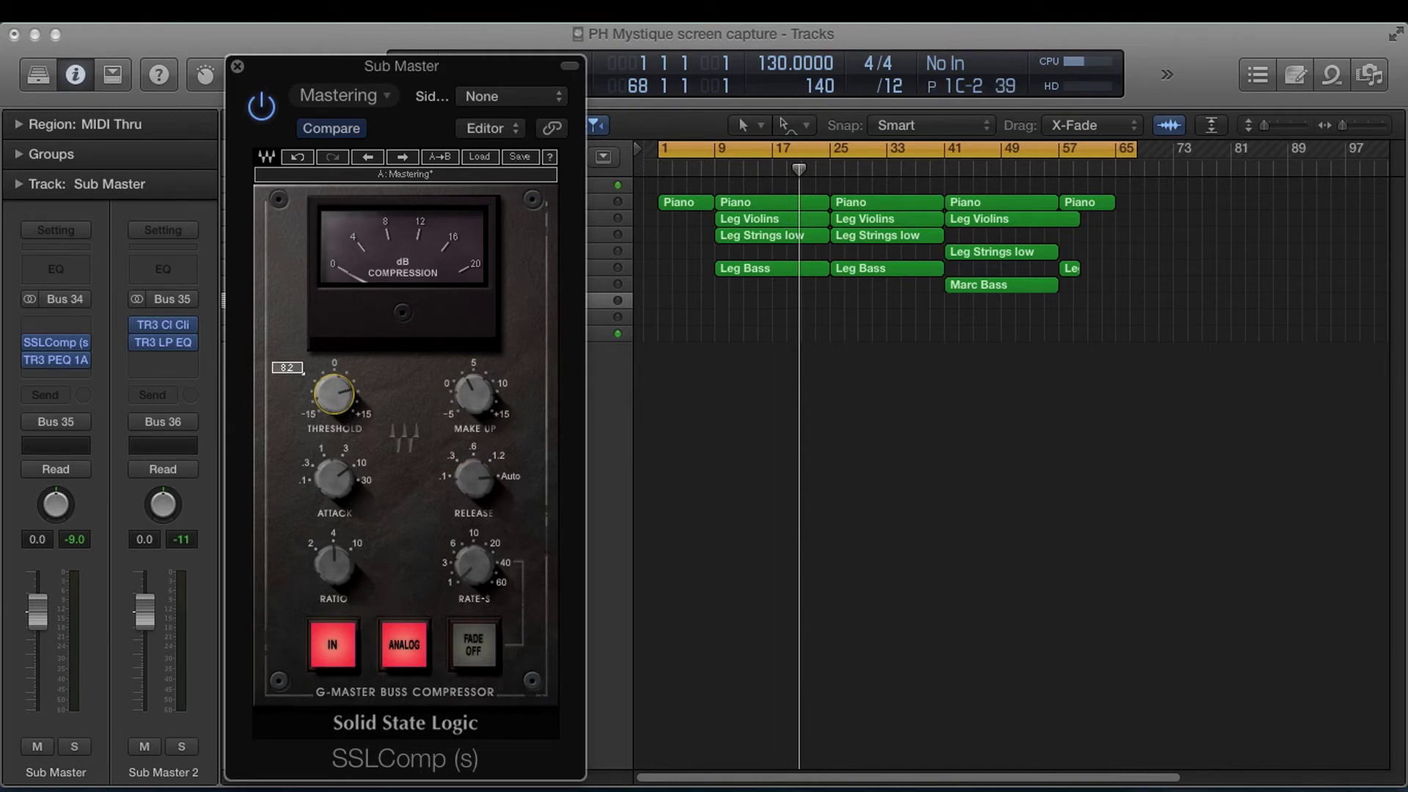
{"action": "left_click_drag", "start_coordinate": [330, 380], "coordinate": [331, 356]}
{"action": "mouse_move", "coordinate": [331, 378]}
{"action": "left_mouse_down"}
{"action": "mouse_move", "coordinate": [331, 436]}
{"action": "mouse_move", "coordinate": [329, 399]}
{"action": "left_mouse_up"}
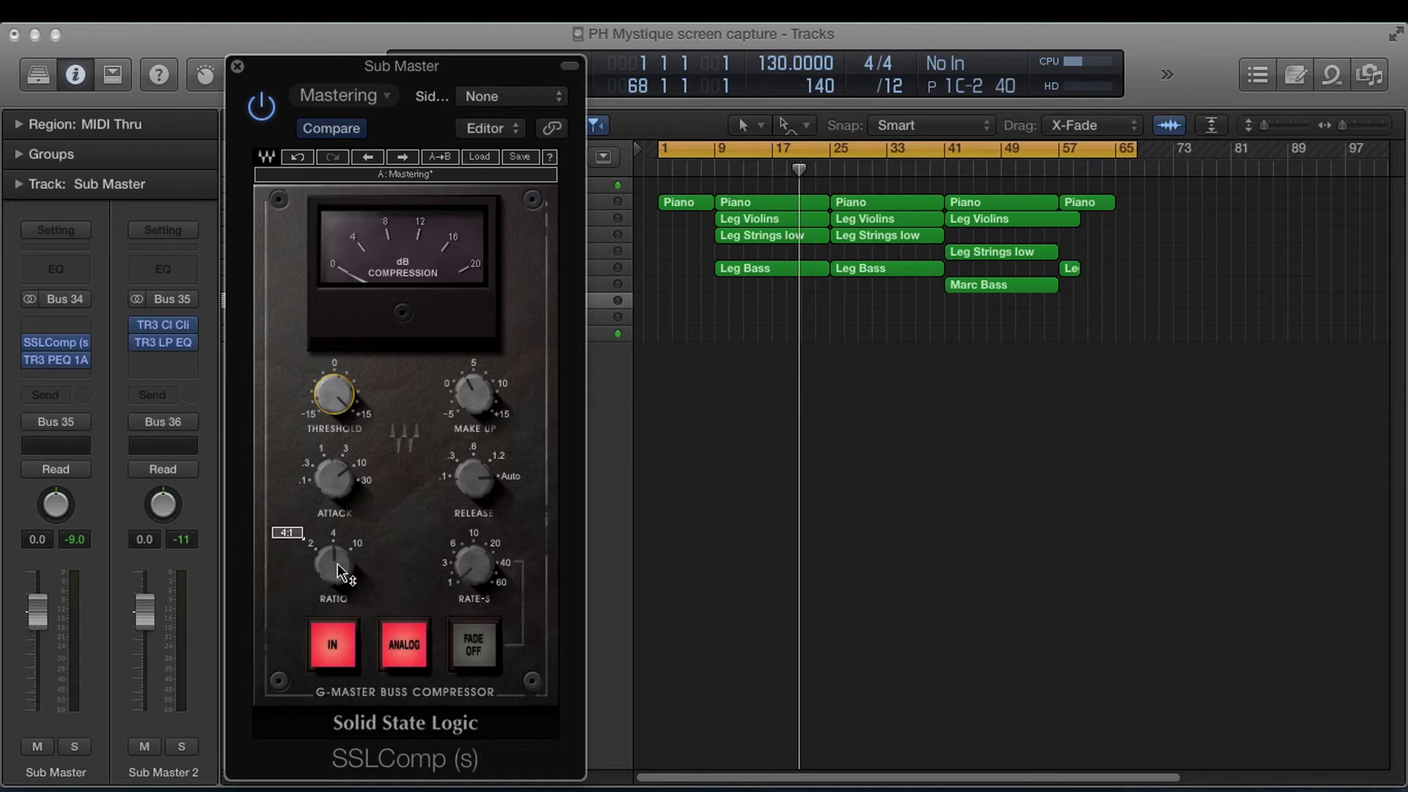
Toggle ANALOG mode off and back on, and touch the ratio knob
{"action": "left_click", "coordinate": [416, 639]}
{"action": "left_click", "coordinate": [417, 645]}
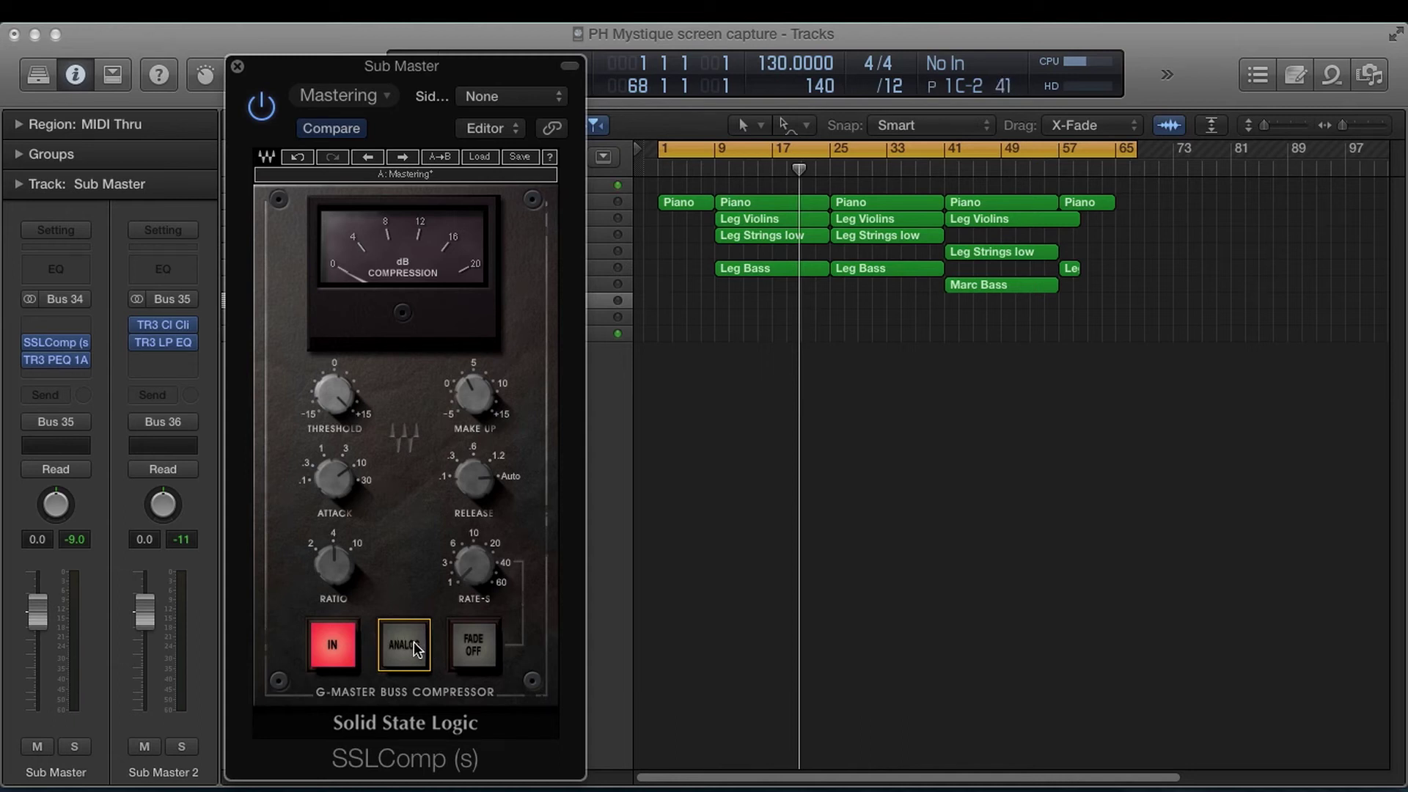
{"action": "left_click", "coordinate": [408, 647]}
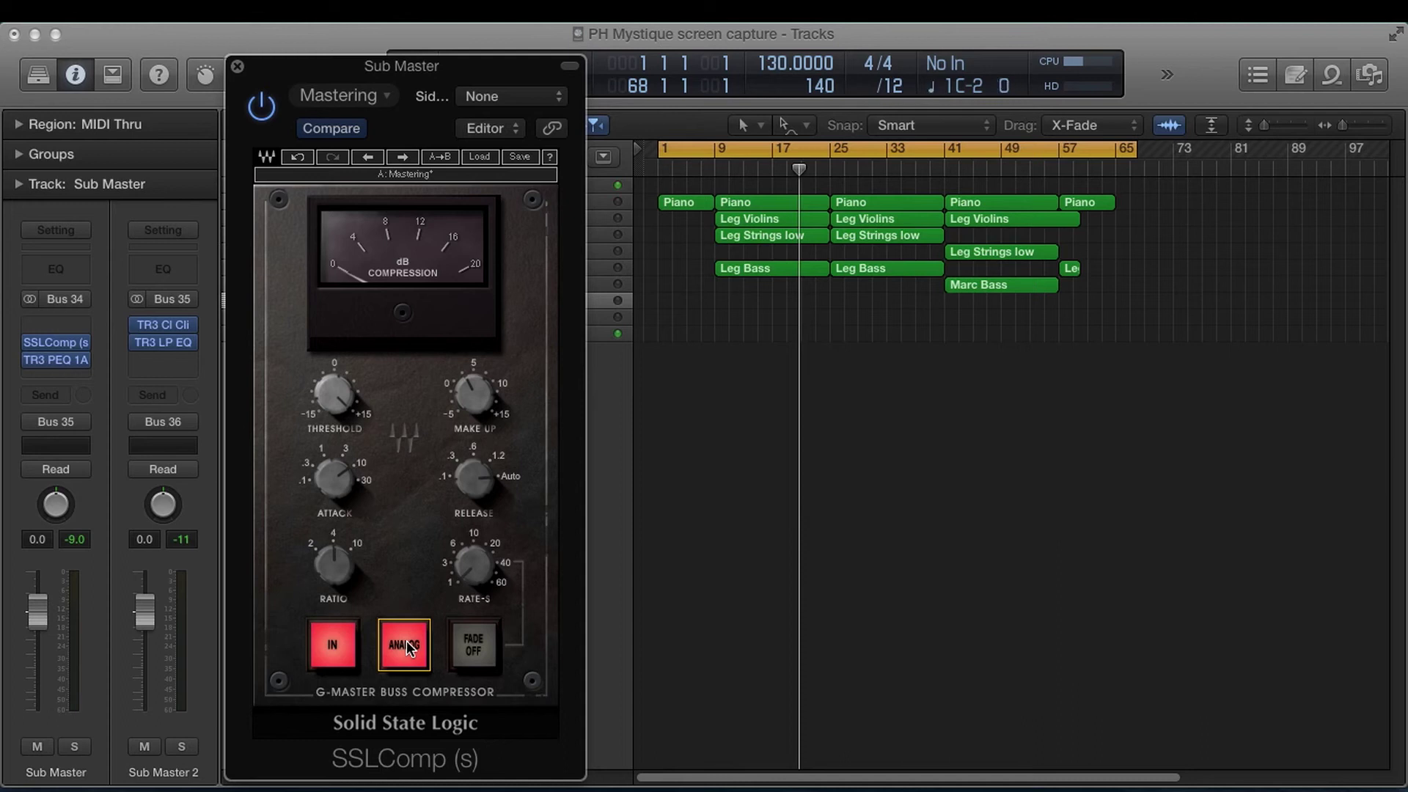
{"action": "left_click", "coordinate": [330, 576]}
{"action": "left_click_drag", "start_coordinate": [330, 575], "coordinate": [330, 576]}
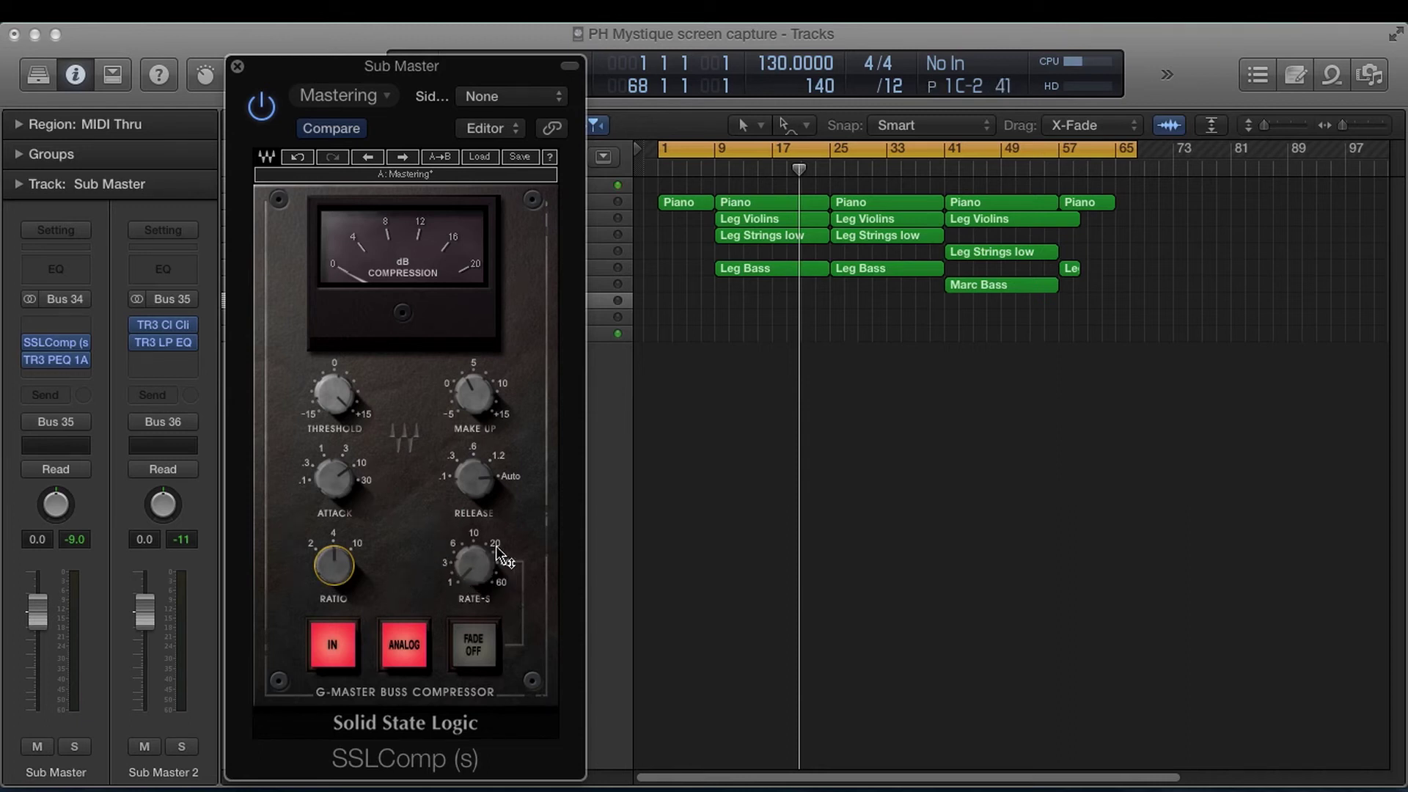
Compare 10 ms and 30 ms attack, and return the release to Auto
{"action": "left_click_drag", "start_coordinate": [345, 486], "coordinate": [344, 484]}
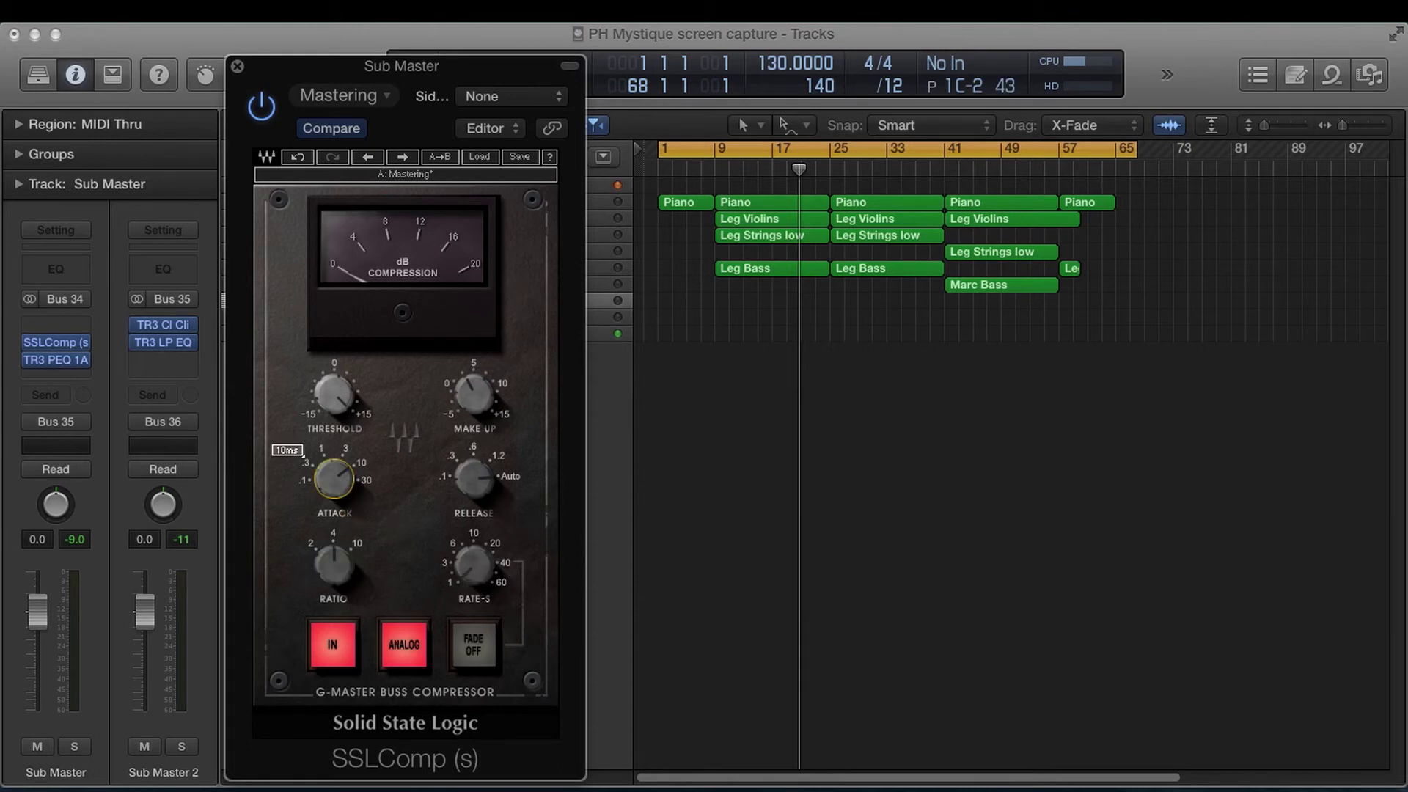
{"action": "left_click", "coordinate": [473, 478]}
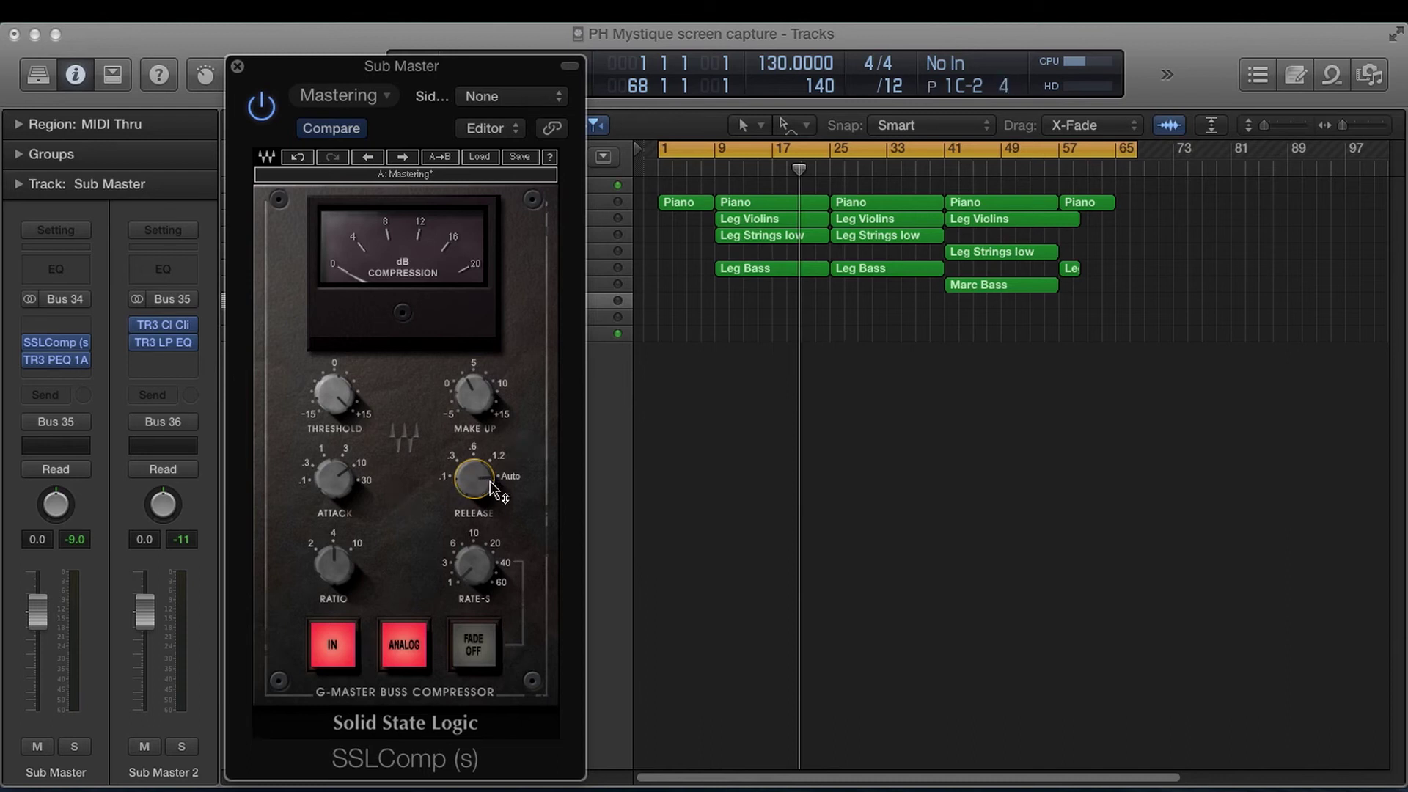
{"action": "left_click", "coordinate": [339, 484]}
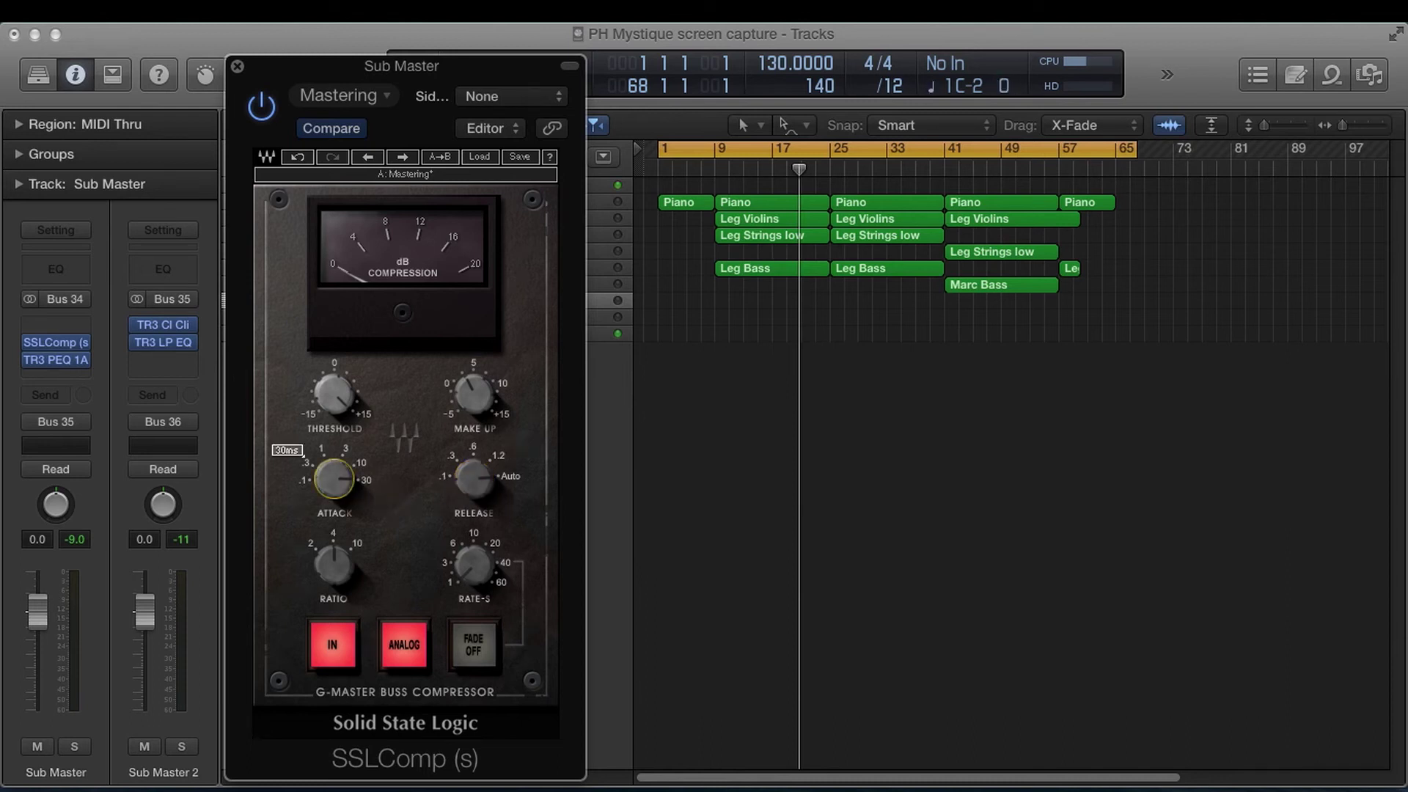
{"action": "left_click_drag", "start_coordinate": [473, 476], "coordinate": [473, 487]}
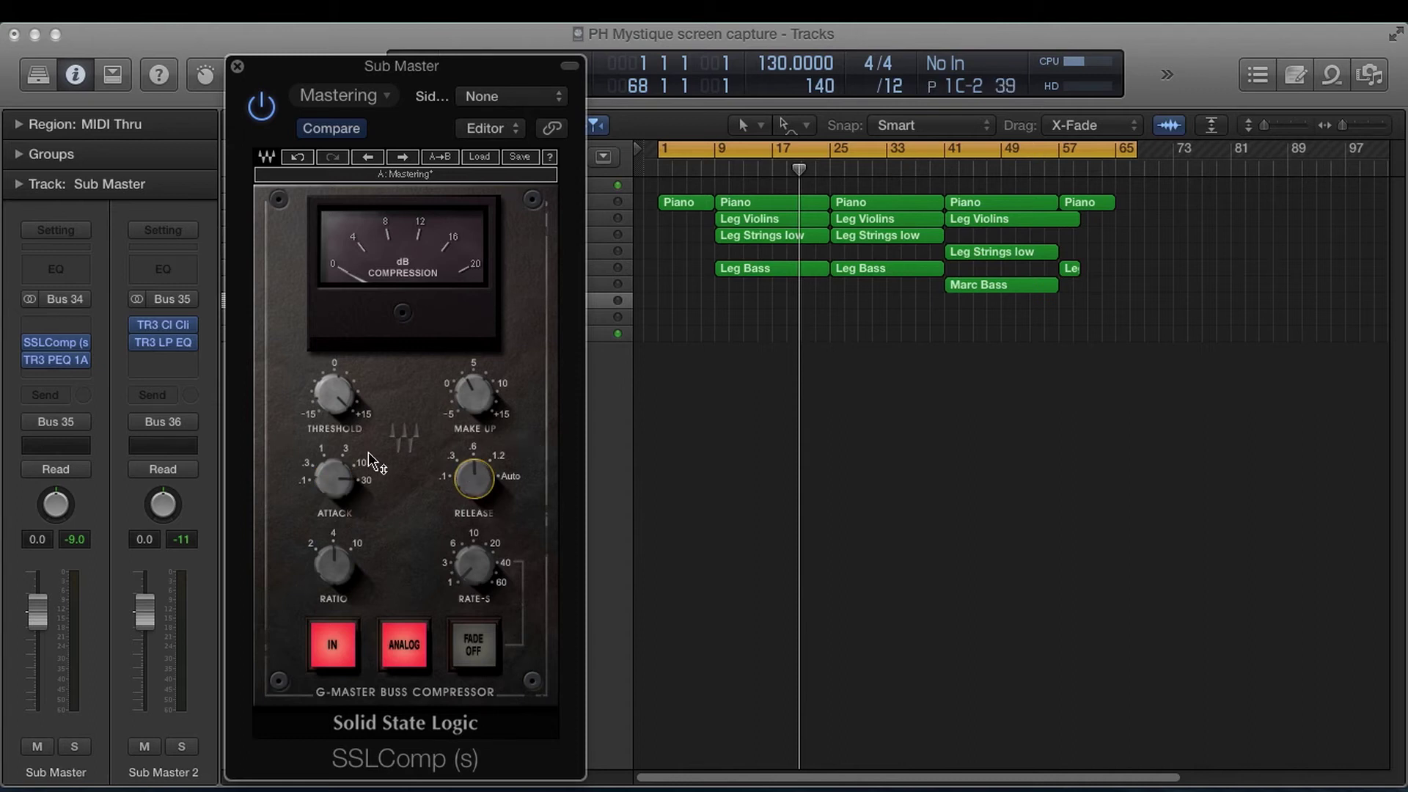
{"action": "left_click_drag", "start_coordinate": [333, 481], "coordinate": [333, 458]}
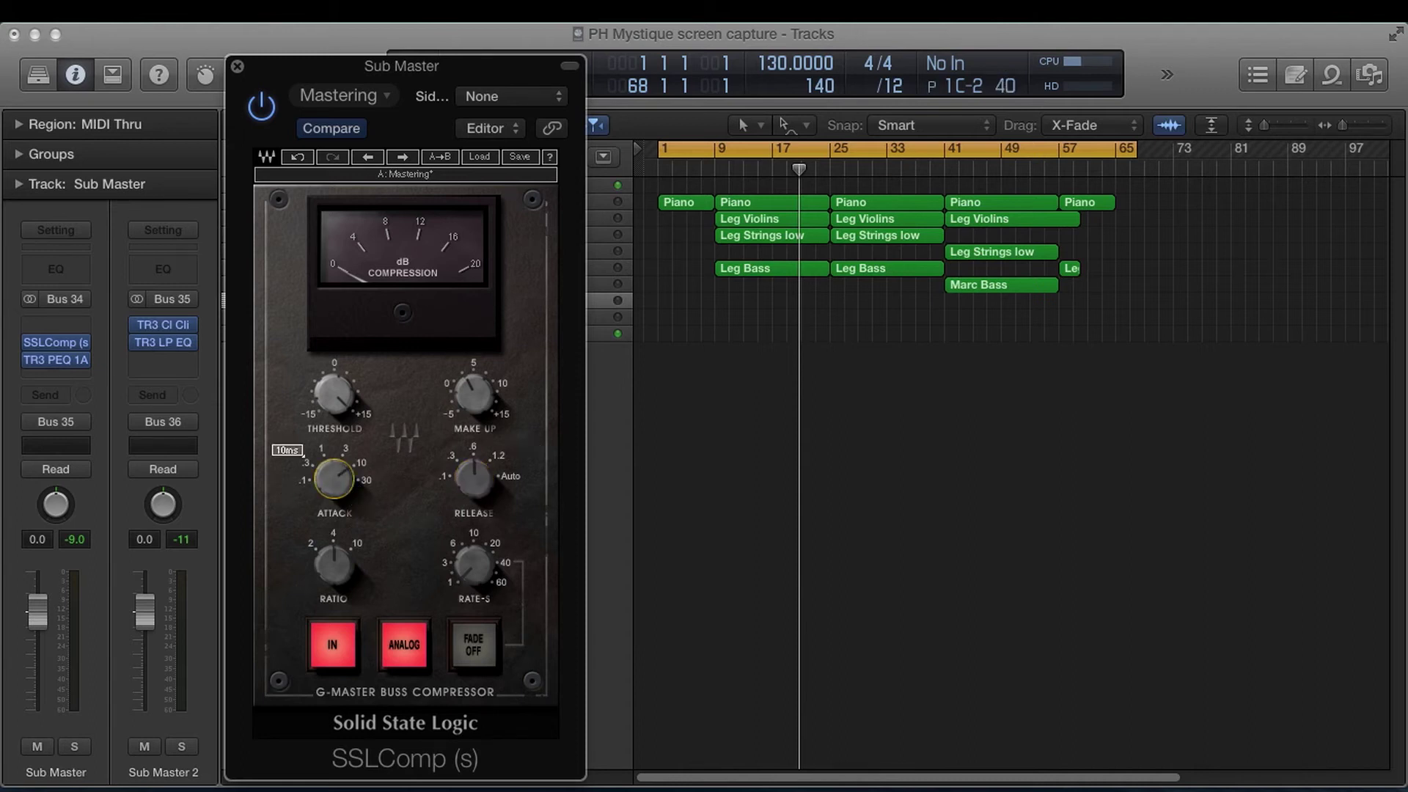
{"action": "left_click_drag", "start_coordinate": [473, 480], "coordinate": [473, 458]}
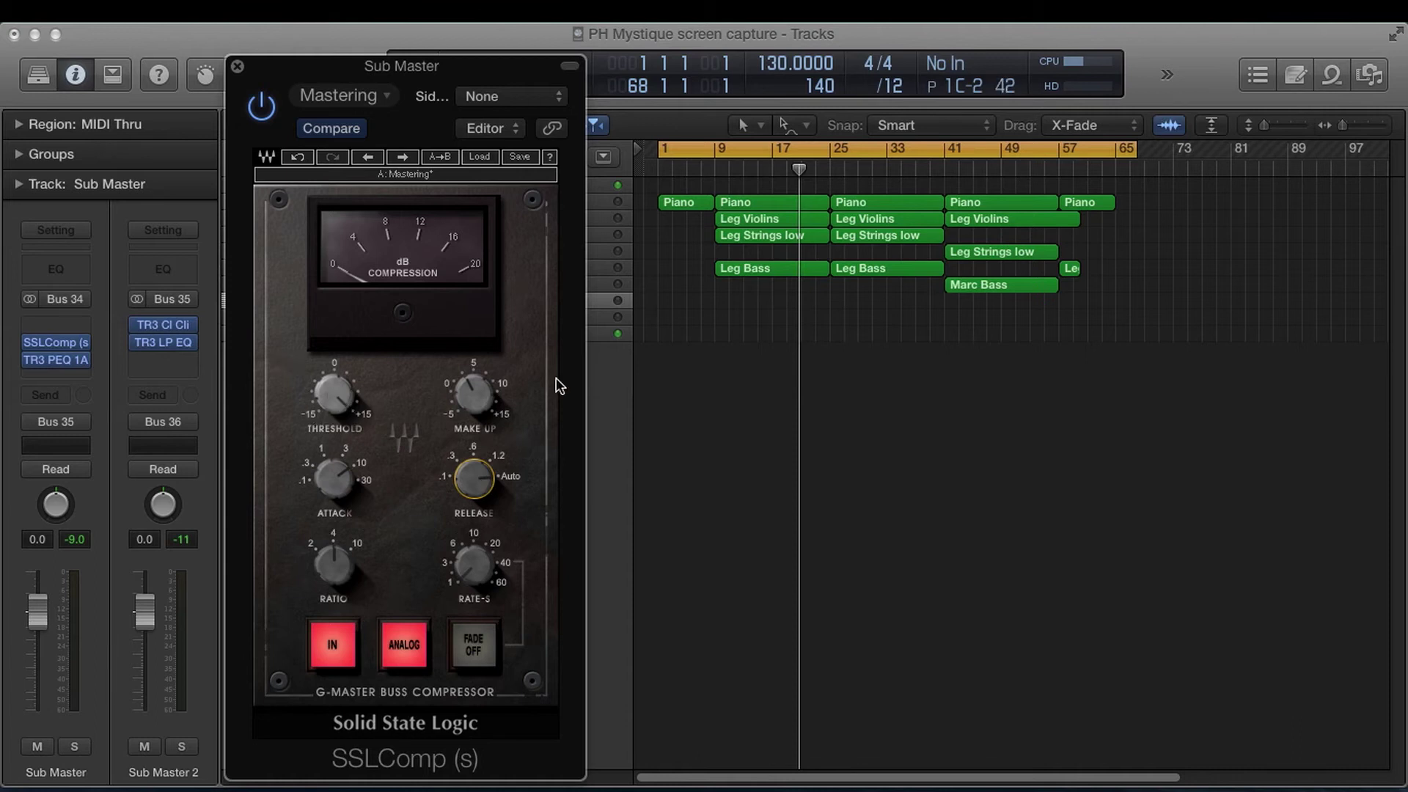
Play the song from the start and pull the threshold down from 15.0 through 8.8 to 5.0
{"action": "mouse_move", "coordinate": [505, 400]}
{"action": "key", "text": "Return"}
{"action": "key", "text": "space"}
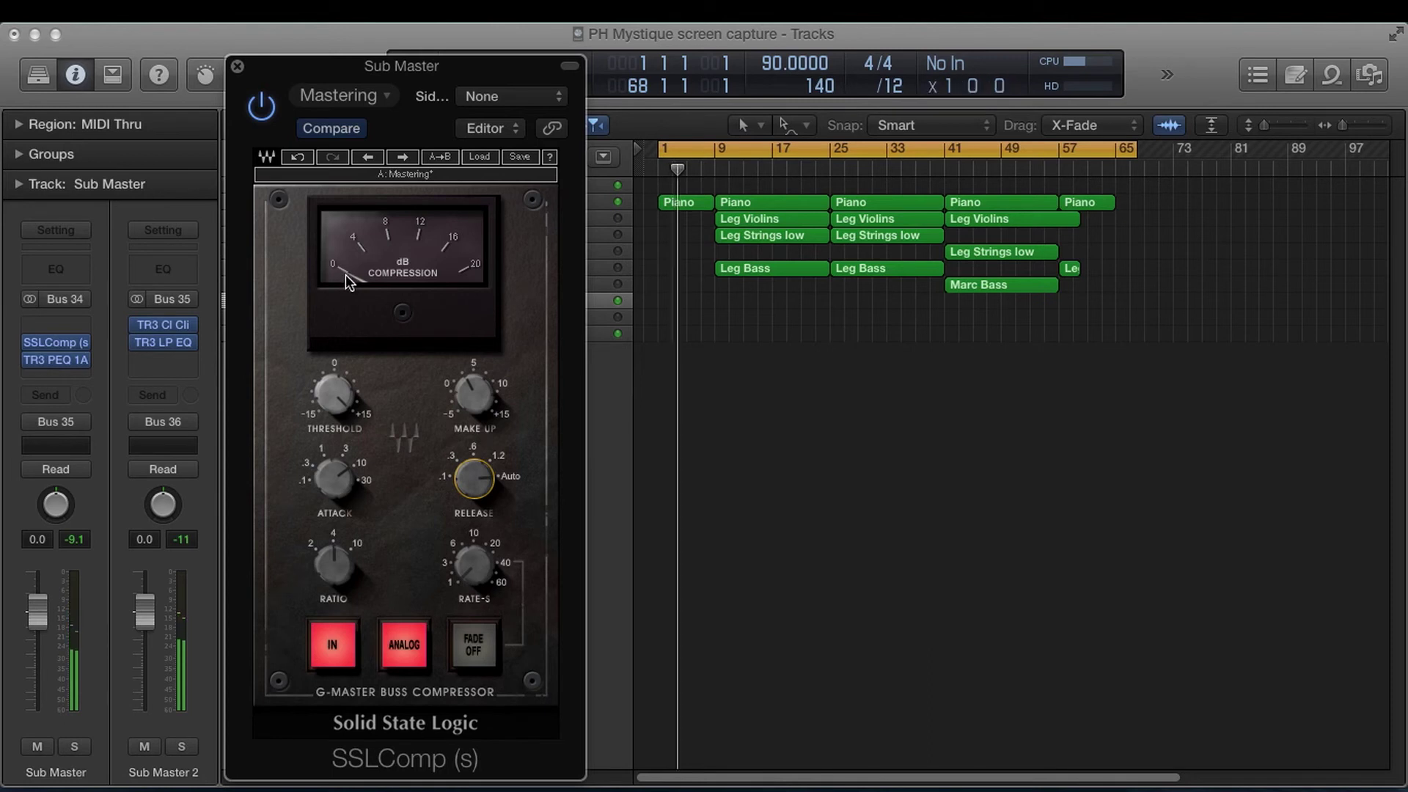
{"action": "mouse_move", "coordinate": [344, 396]}
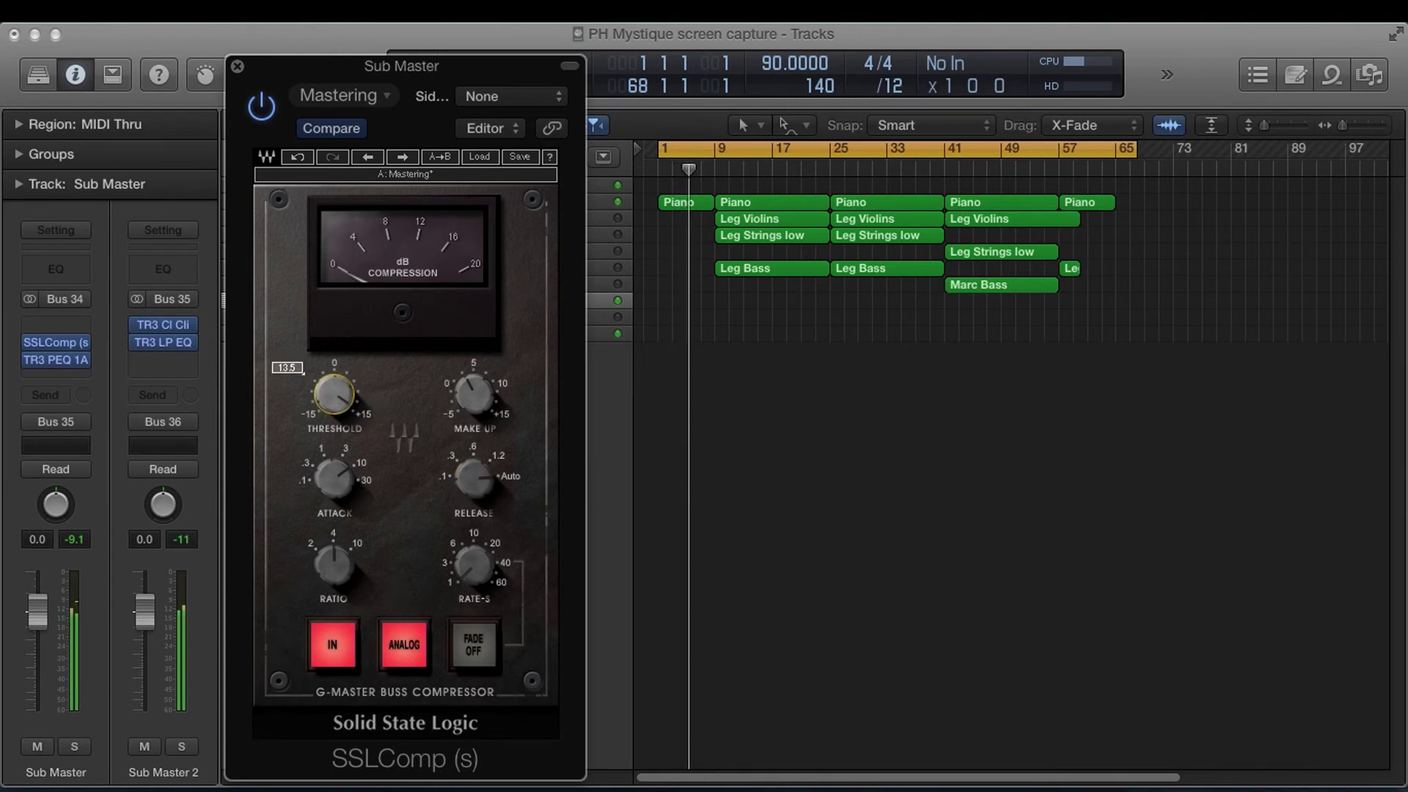
{"action": "left_click_drag", "start_coordinate": [343, 396], "coordinate": [343, 431]}
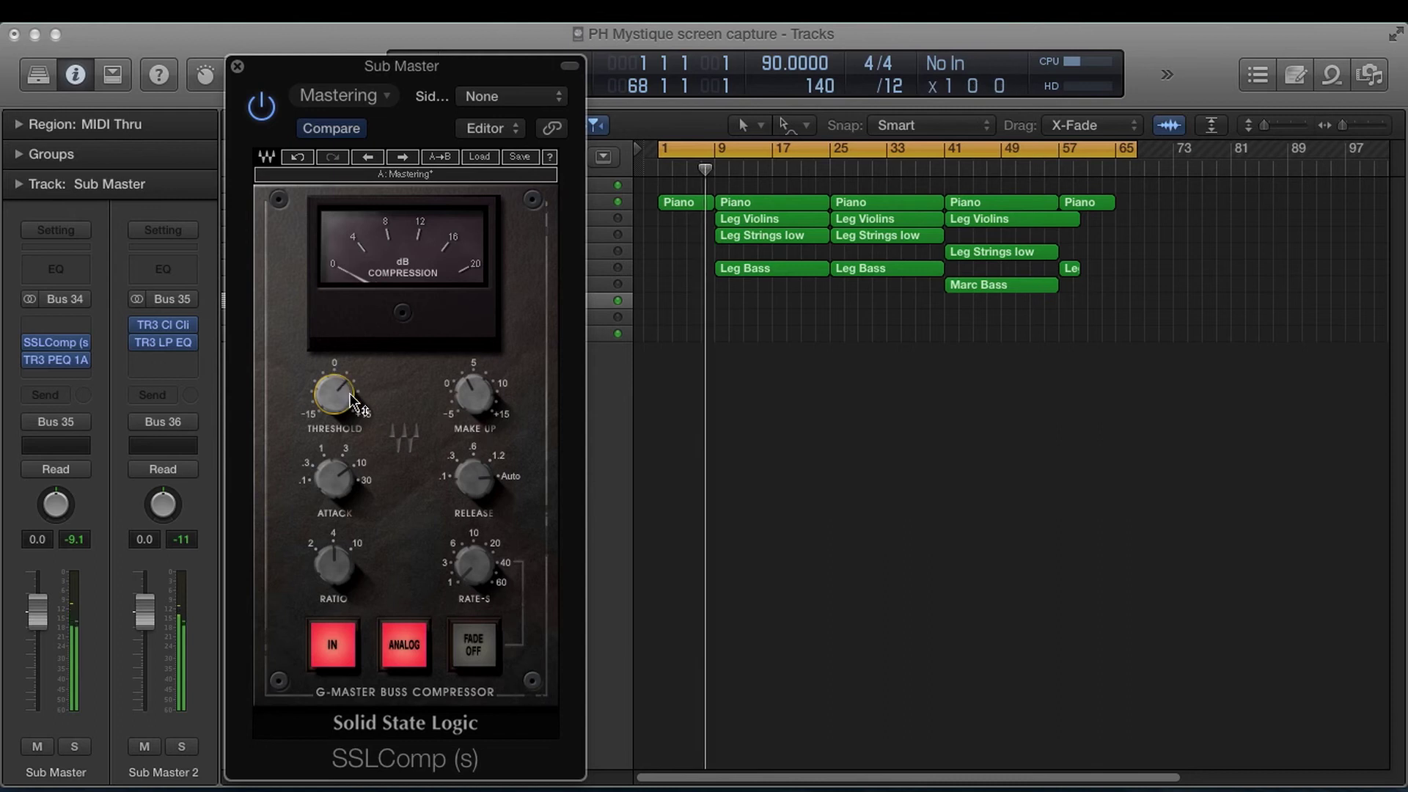
{"action": "left_click_drag", "start_coordinate": [339, 396], "coordinate": [351, 399]}
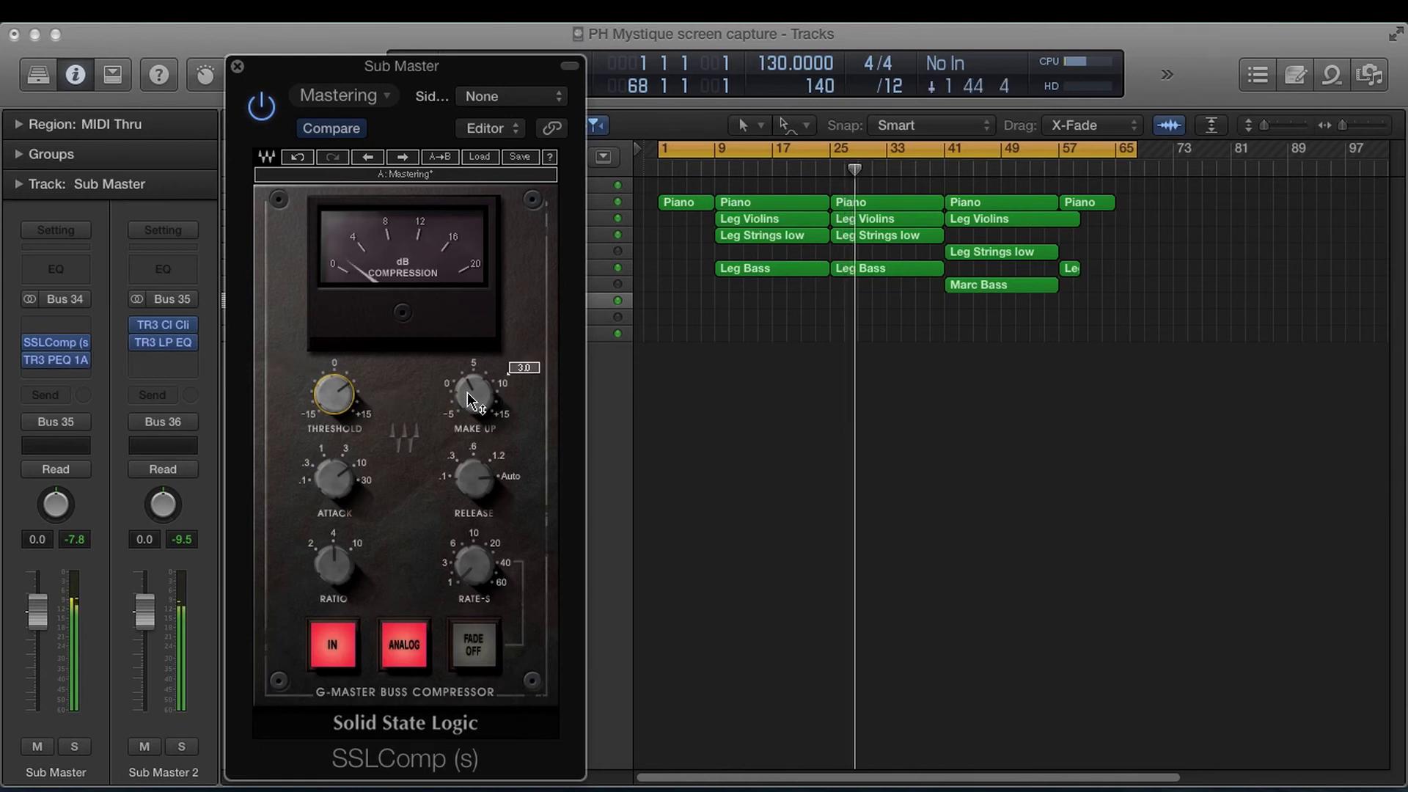
{"action": "mouse_move", "coordinate": [349, 398]}
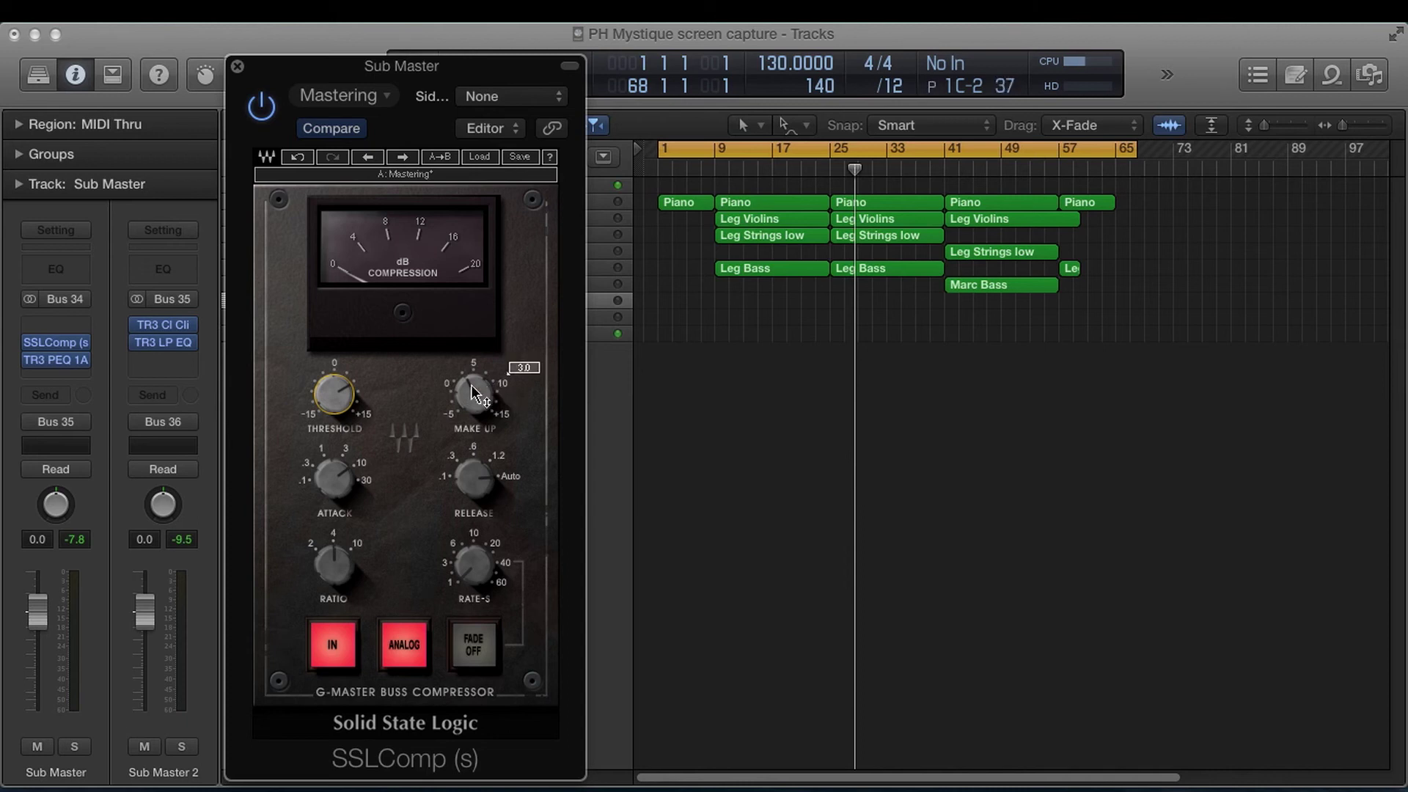
Turn off the cycle region and play the song, comparing the SSLComp bypassed and active
{"action": "left_click", "coordinate": [264, 109]}
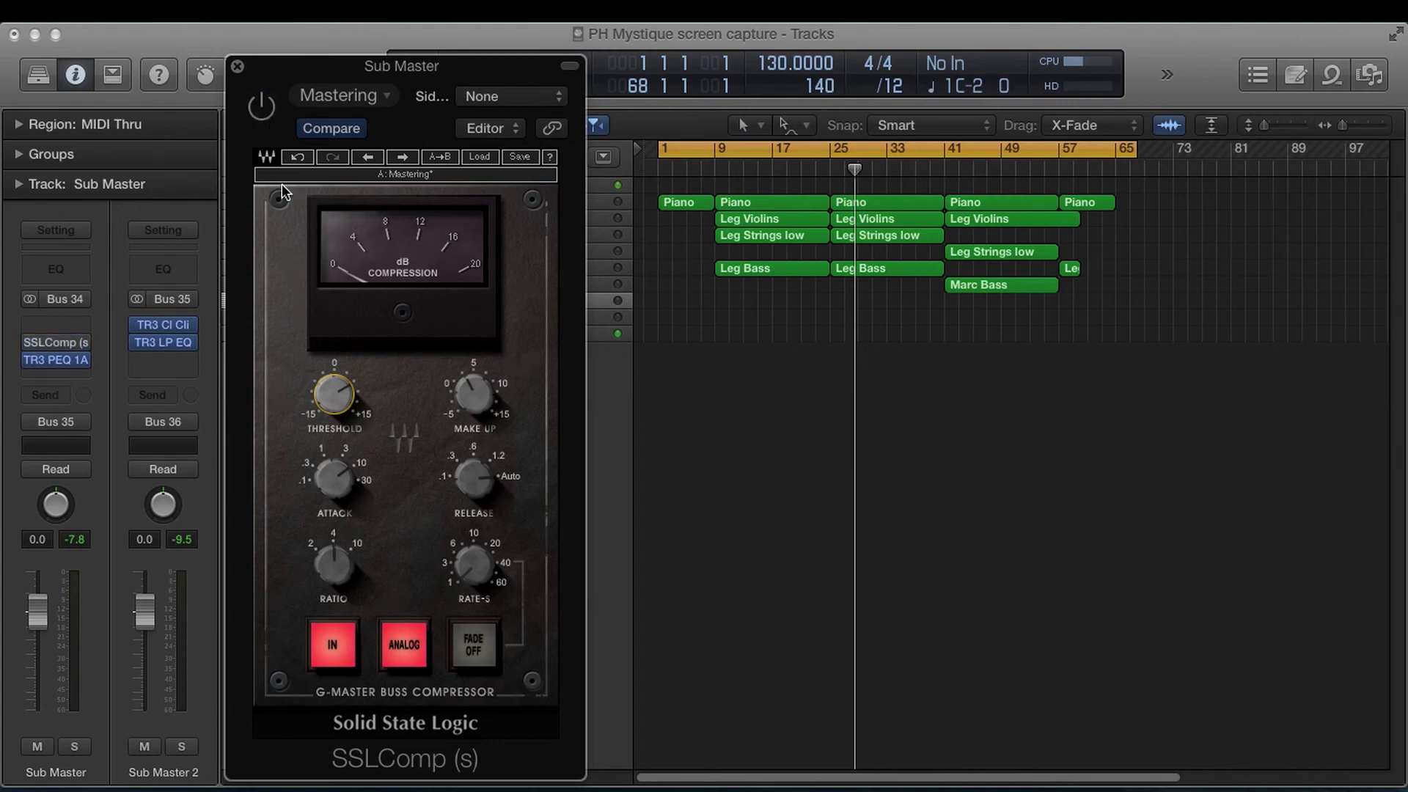
{"action": "left_click", "coordinate": [789, 153]}
{"action": "key", "text": "space"}
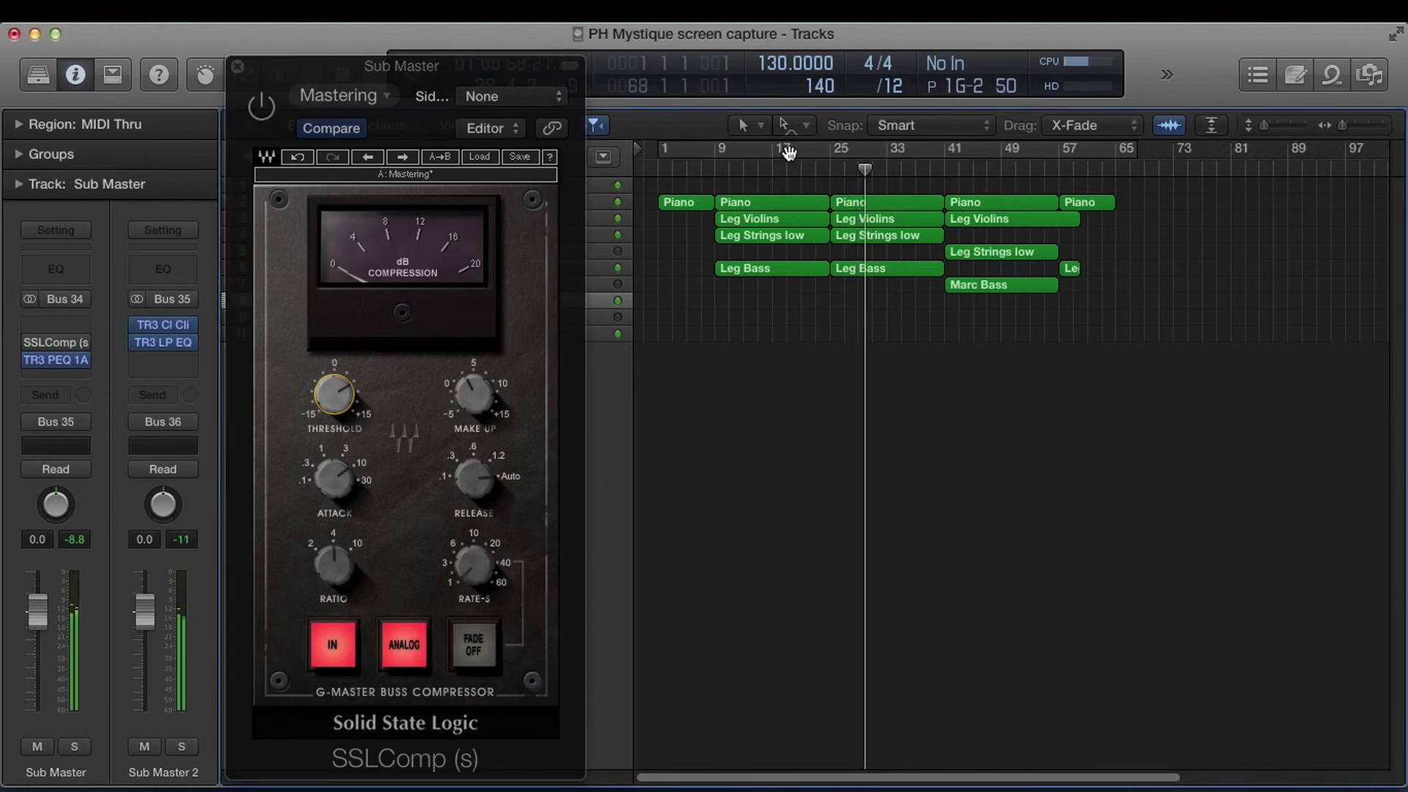
{"action": "left_click", "coordinate": [263, 108]}
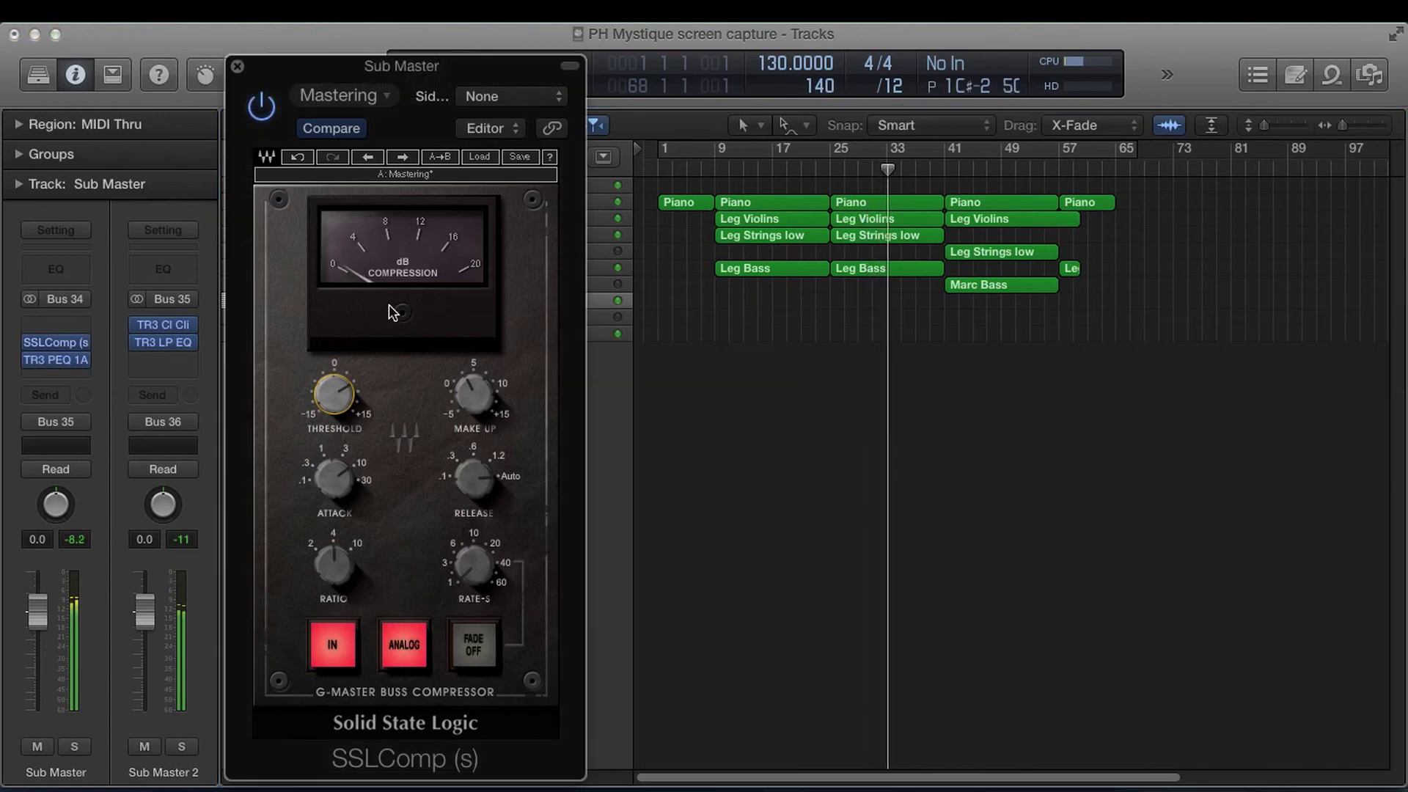
Set make-up gain to about 2.9 dB, A/B it against bypass, and leave the compressor on
{"action": "left_click_drag", "start_coordinate": [473, 393], "coordinate": [467, 398]}
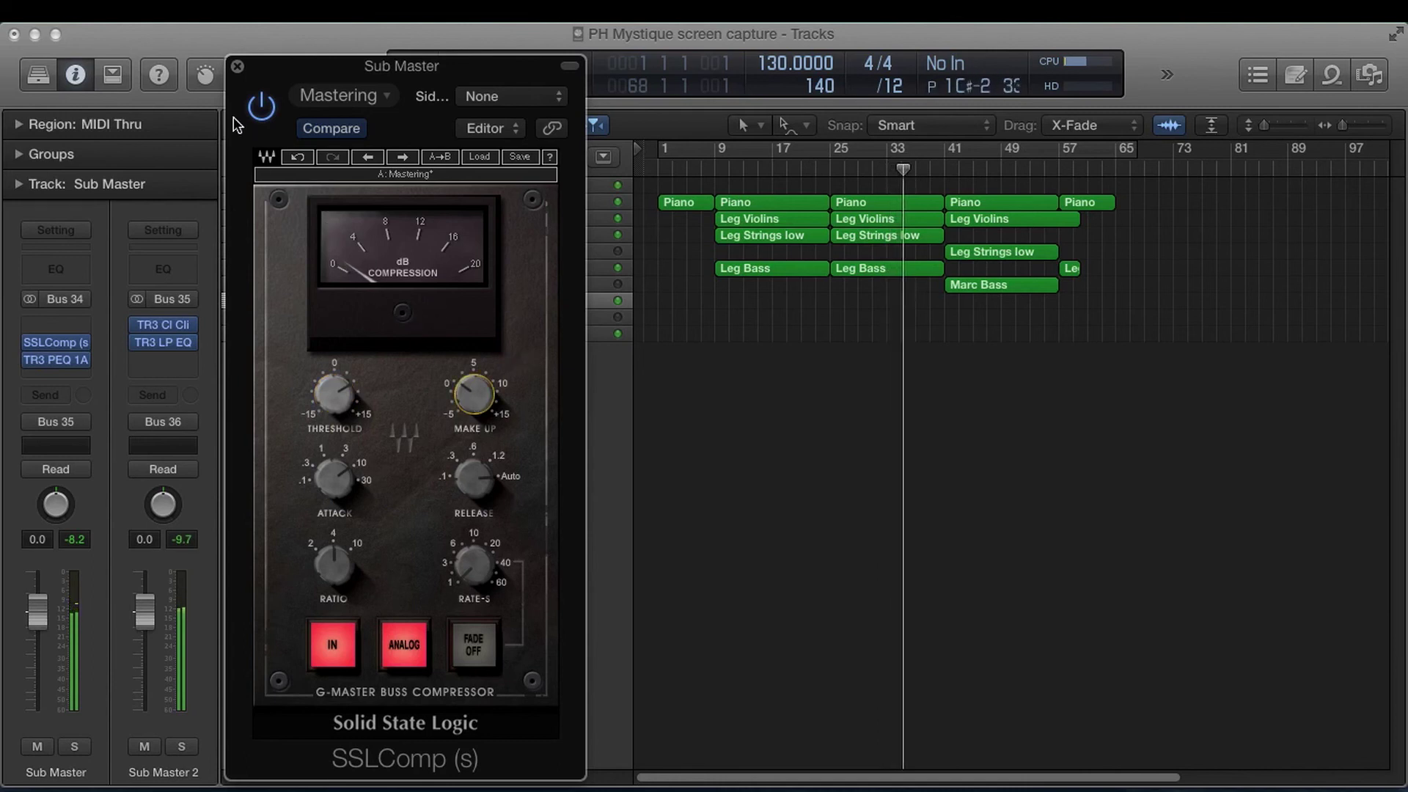
{"action": "left_click", "coordinate": [262, 108]}
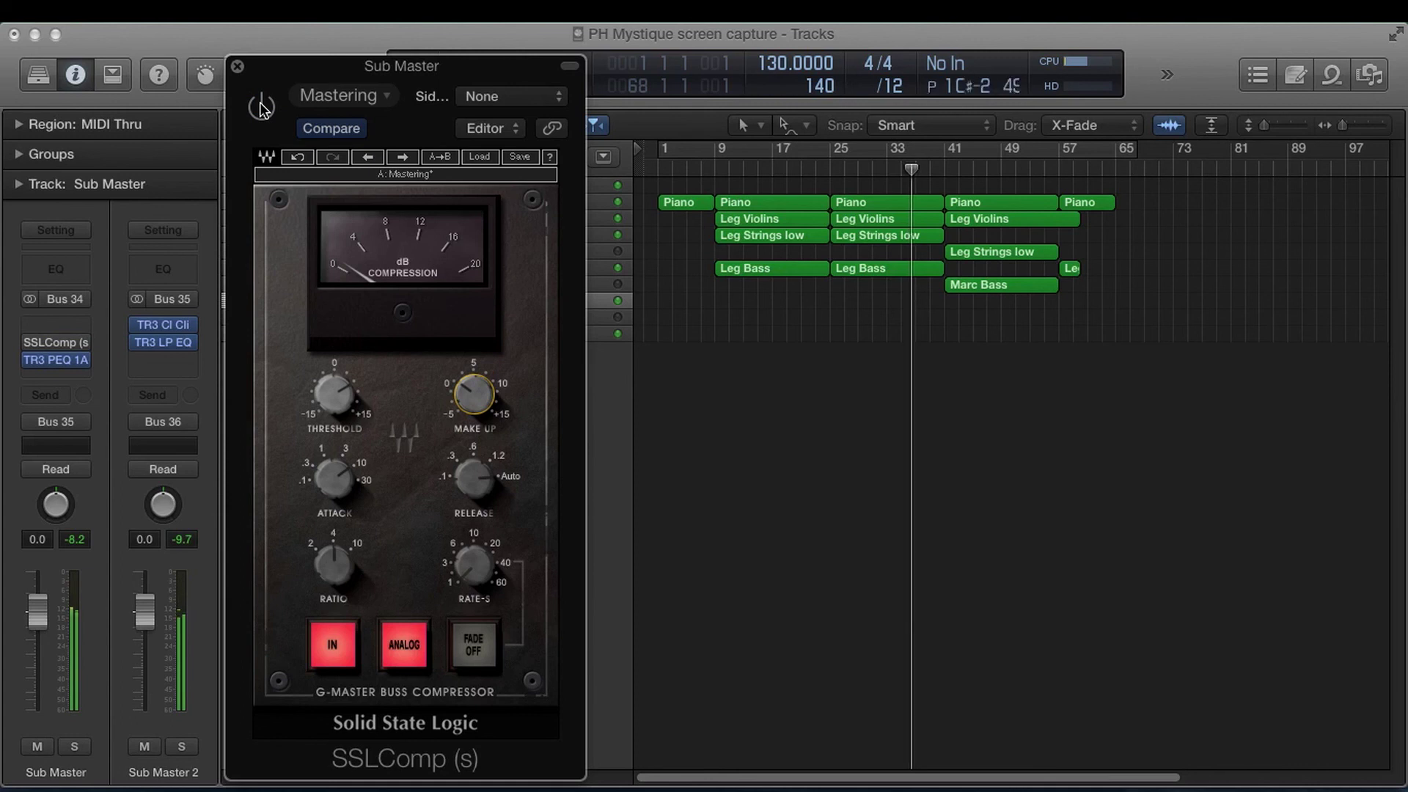
{"action": "left_click", "coordinate": [261, 109]}
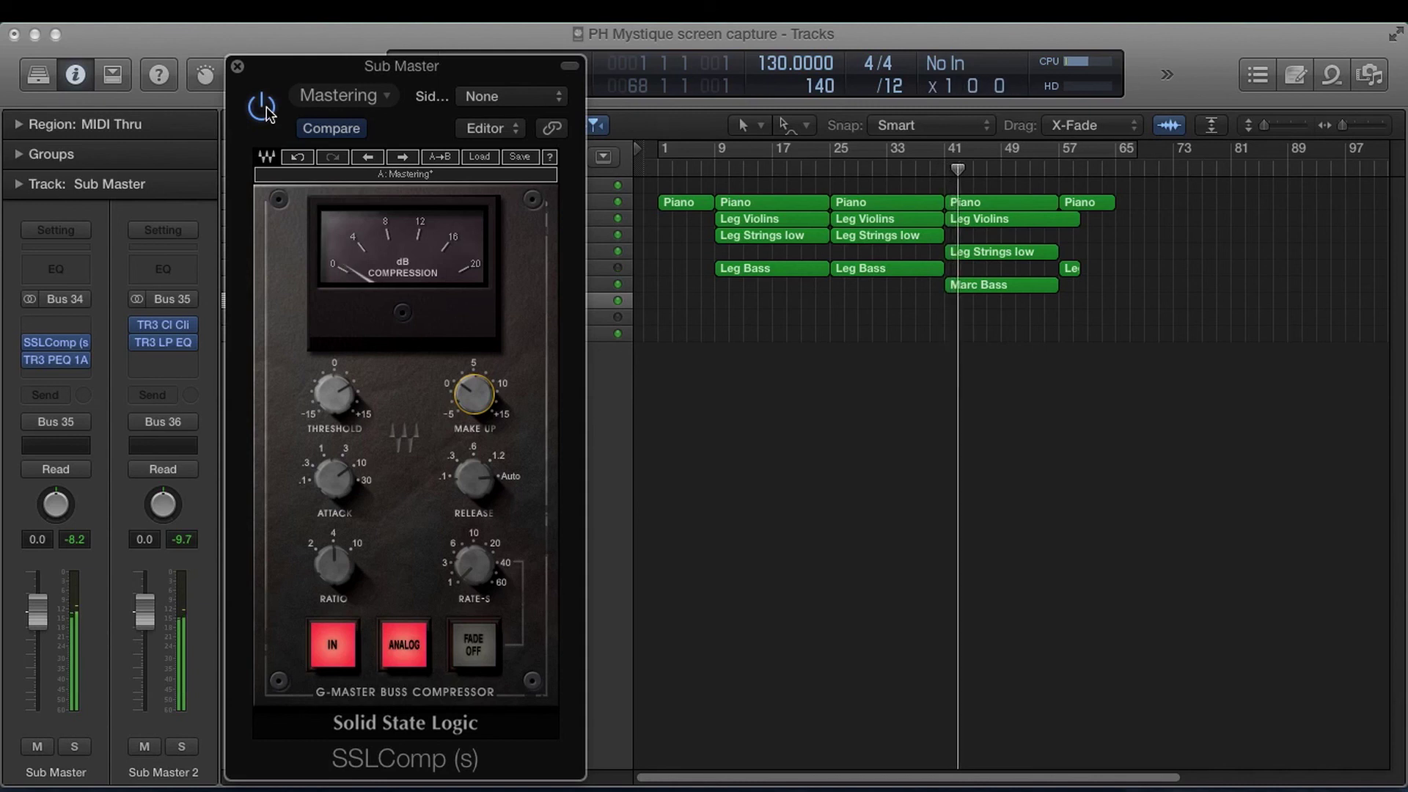
{"action": "left_click", "coordinate": [262, 108]}
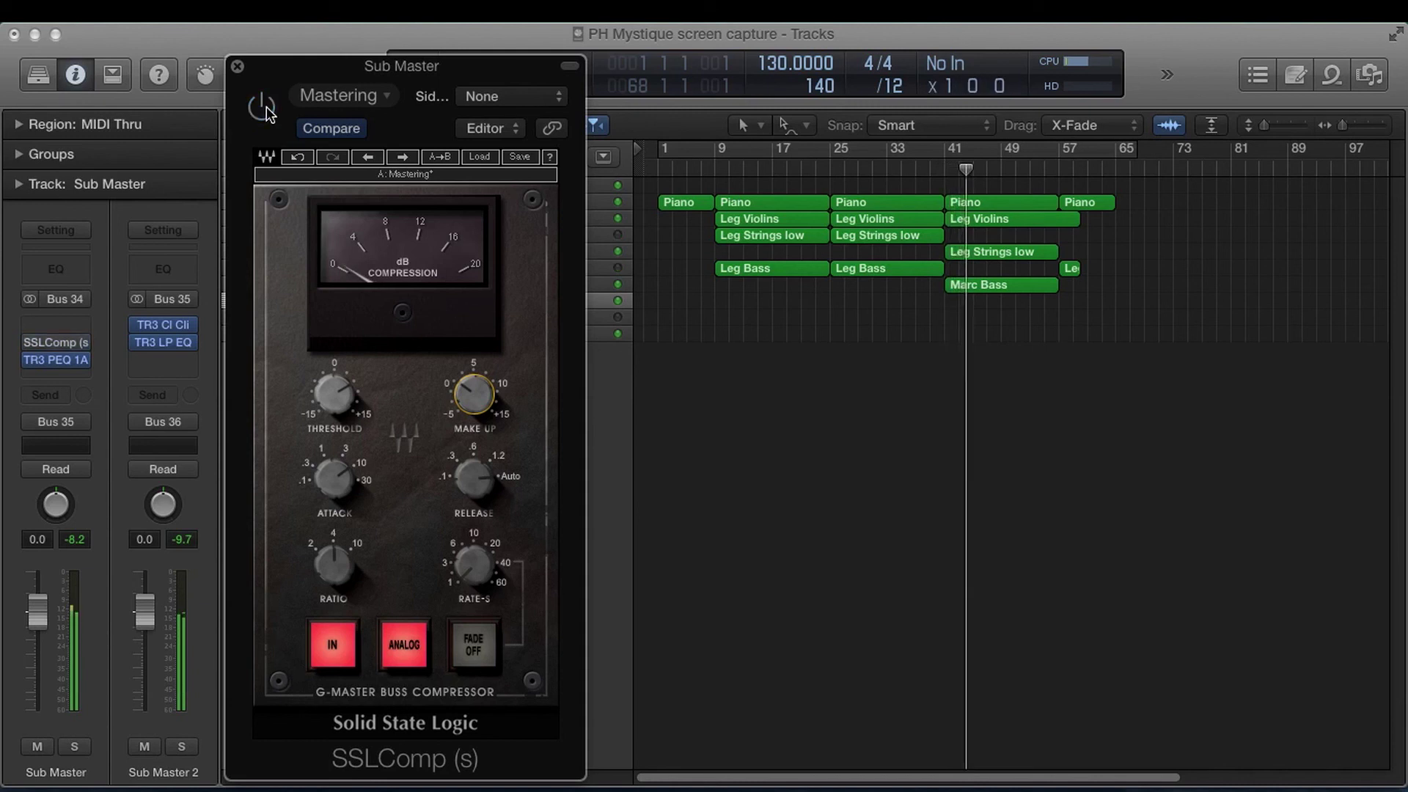
{"action": "left_click", "coordinate": [265, 110]}
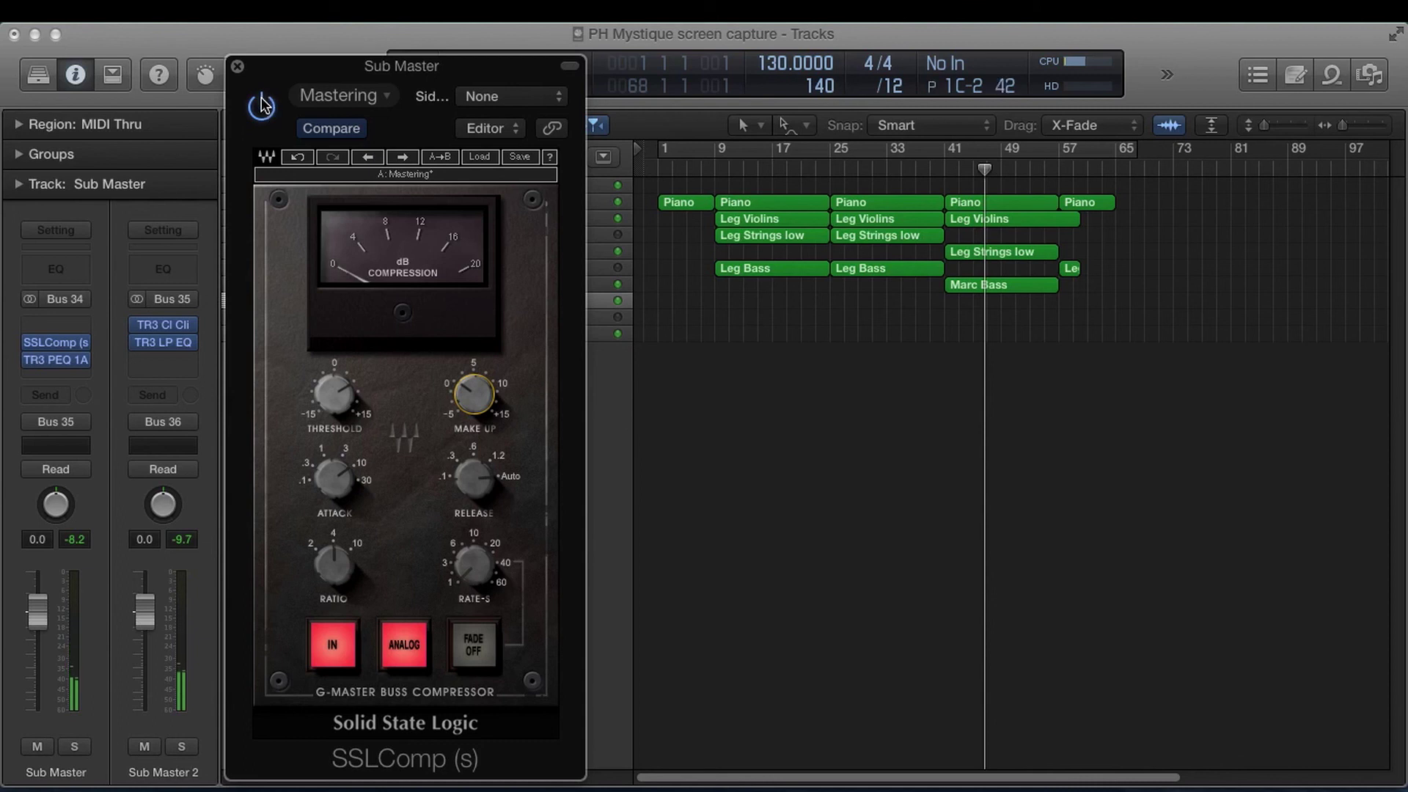
Nudge the SSLComp window left, then move it far right to uncover the track headers
{"action": "left_click_drag", "start_coordinate": [320, 81], "coordinate": [270, 73]}
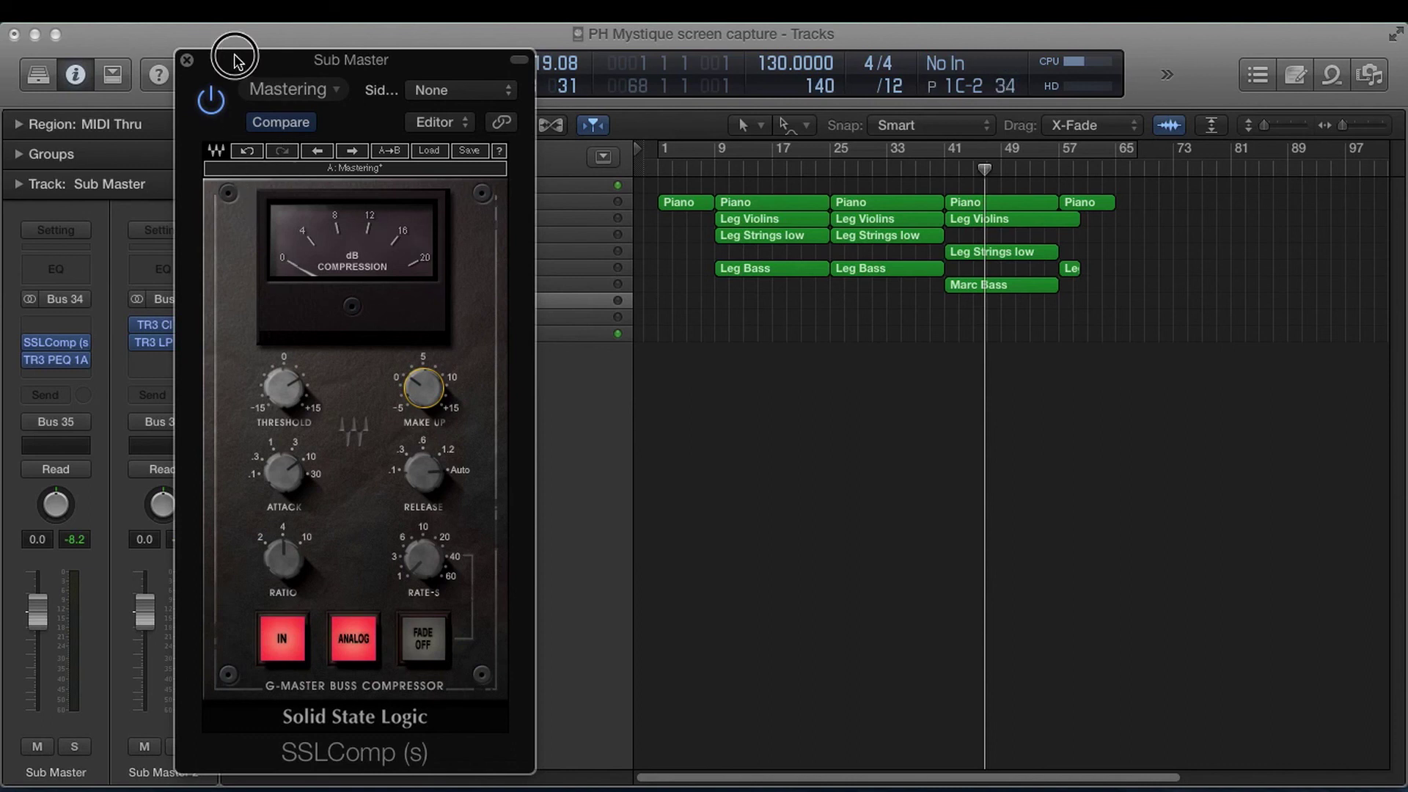
{"action": "left_click_drag", "start_coordinate": [235, 59], "coordinate": [441, 34]}
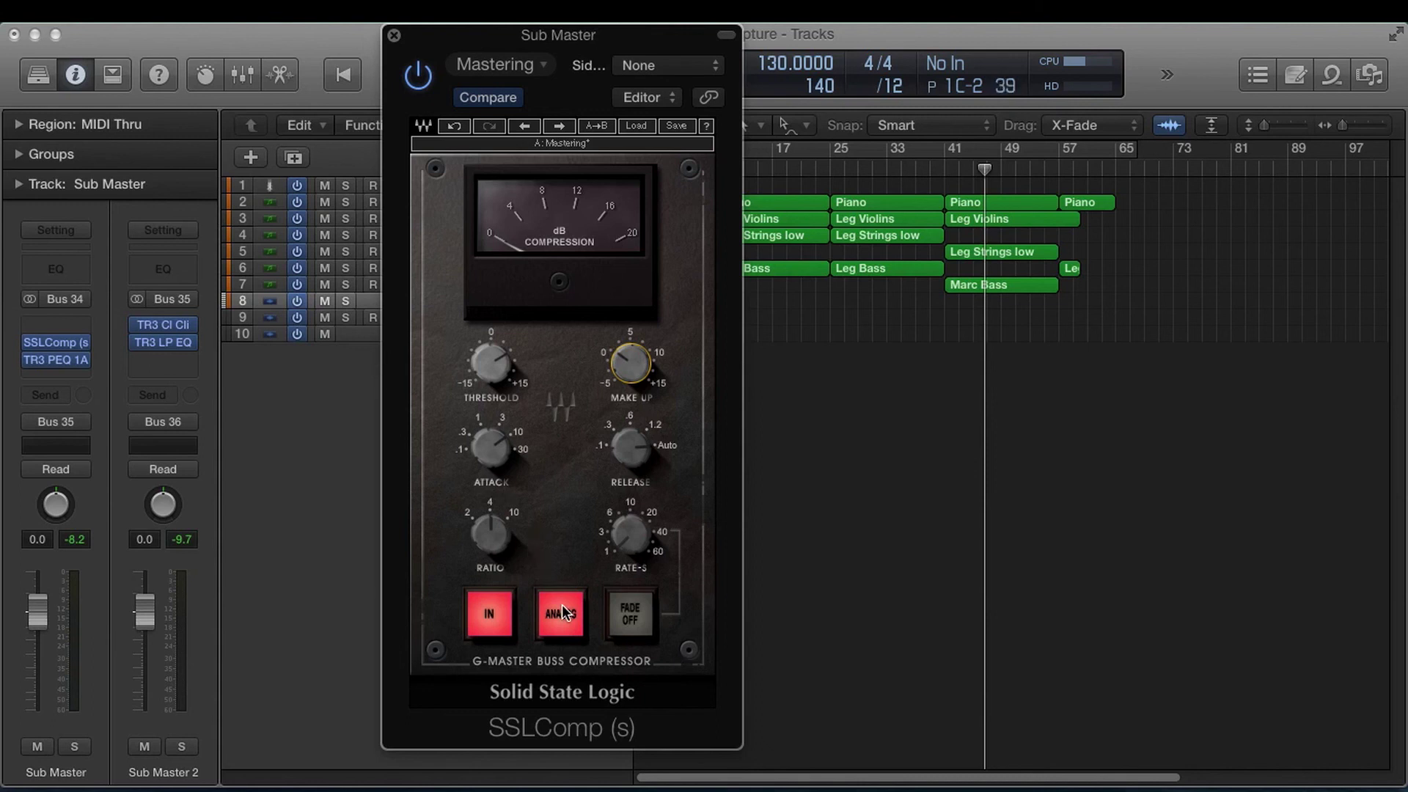
Raise the SSLComp threshold to its 15.0 maximum, then bring it down to about 5.3
{"action": "mouse_move", "coordinate": [487, 532]}
{"action": "mouse_move", "coordinate": [498, 449]}
{"action": "mouse_move", "coordinate": [669, 449]}
{"action": "mouse_move", "coordinate": [502, 364]}
{"action": "mouse_move", "coordinate": [502, 363]}
{"action": "left_mouse_down"}
{"action": "mouse_move", "coordinate": [501, 323]}
{"action": "mouse_move", "coordinate": [501, 350]}
{"action": "left_mouse_up"}
{"action": "left_click", "coordinate": [499, 363]}
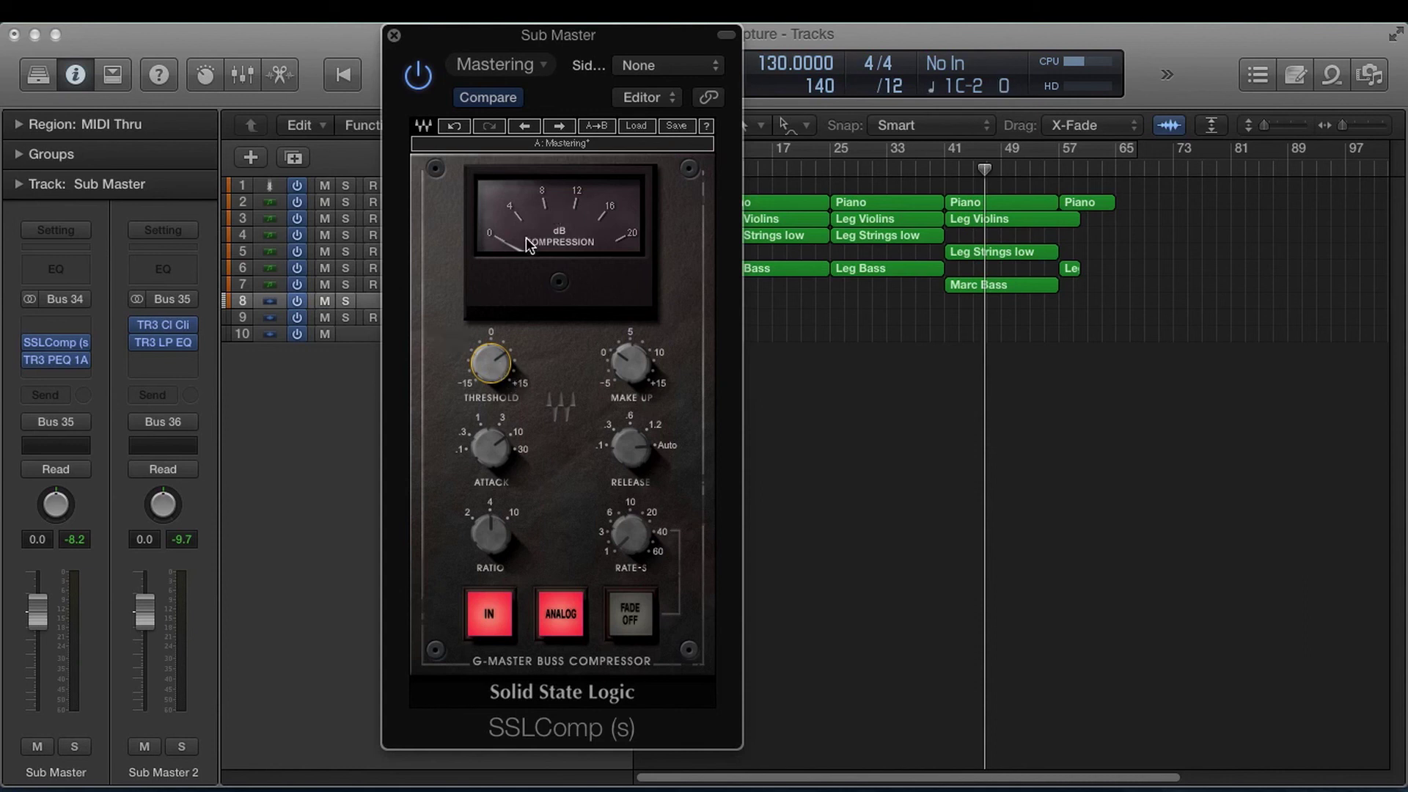
{"action": "left_click_drag", "start_coordinate": [504, 367], "coordinate": [503, 371]}
Select the SSLComp Make Up gain control and shift the plugin window left and down
{"action": "mouse_move", "coordinate": [624, 362]}
{"action": "left_click", "coordinate": [633, 366]}
{"action": "left_click_drag", "start_coordinate": [450, 37], "coordinate": [388, 58]}
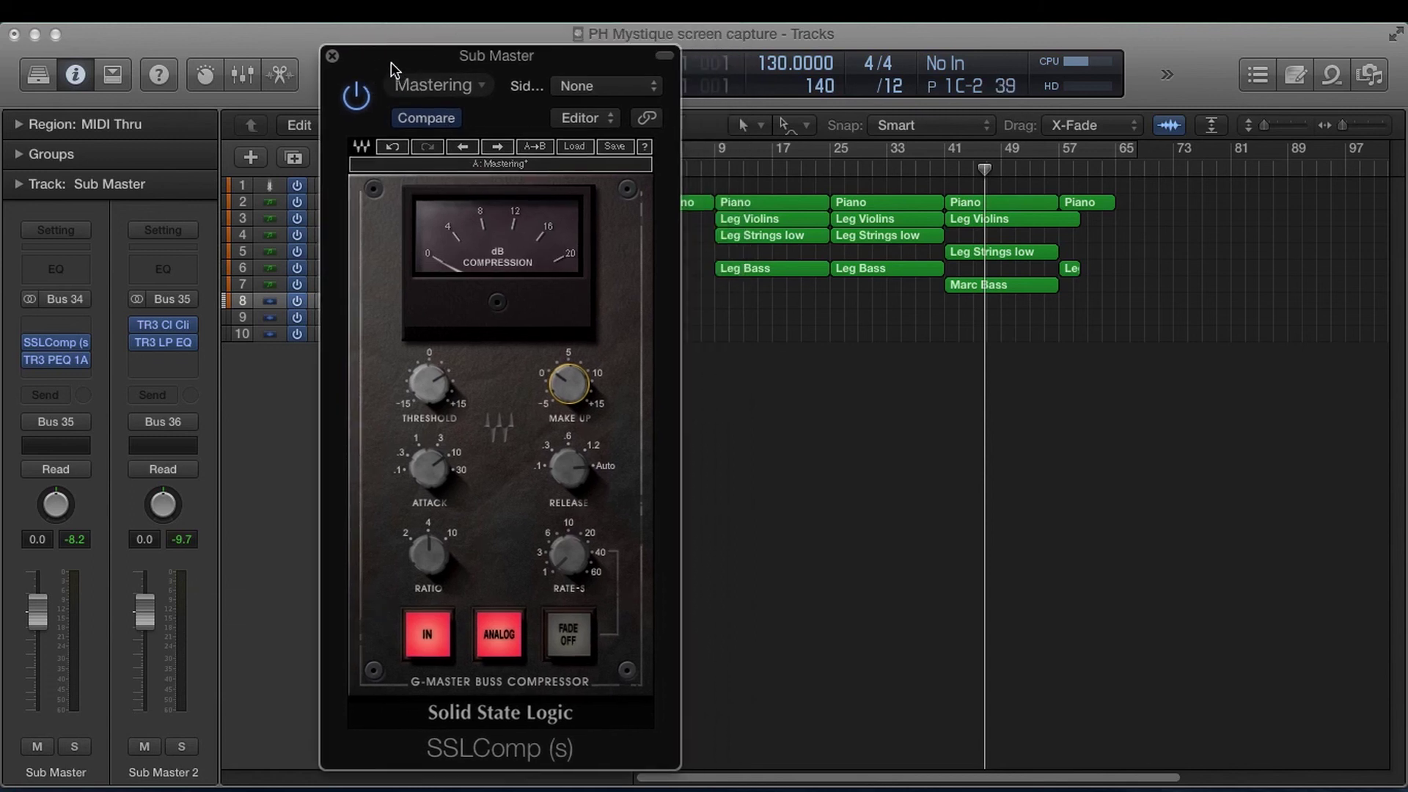